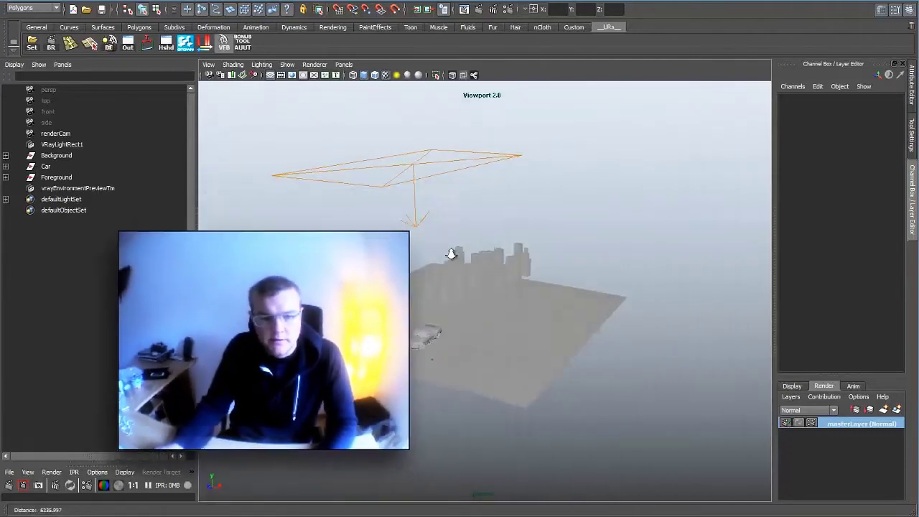
- Select the Background group and inspect its city buildings in the scene
{"action": "right_click_drag", "start_coordinate": [450, 254], "coordinate": [537, 311], "text": "alt"}
{"action": "left_click_drag", "start_coordinate": [537, 311], "coordinate": [174, 217], "text": "alt"}
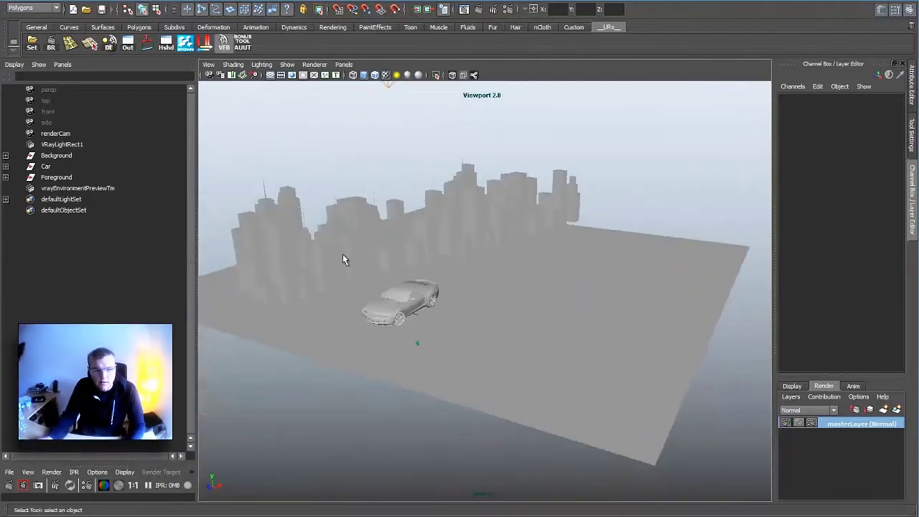
{"action": "left_click", "coordinate": [78, 156]}
{"action": "left_click_drag", "start_coordinate": [522, 219], "coordinate": [452, 237], "text": "alt"}
{"action": "right_click_drag", "start_coordinate": [453, 238], "coordinate": [513, 240], "text": "alt"}
{"action": "left_click_drag", "start_coordinate": [512, 240], "coordinate": [567, 281], "text": "alt"}
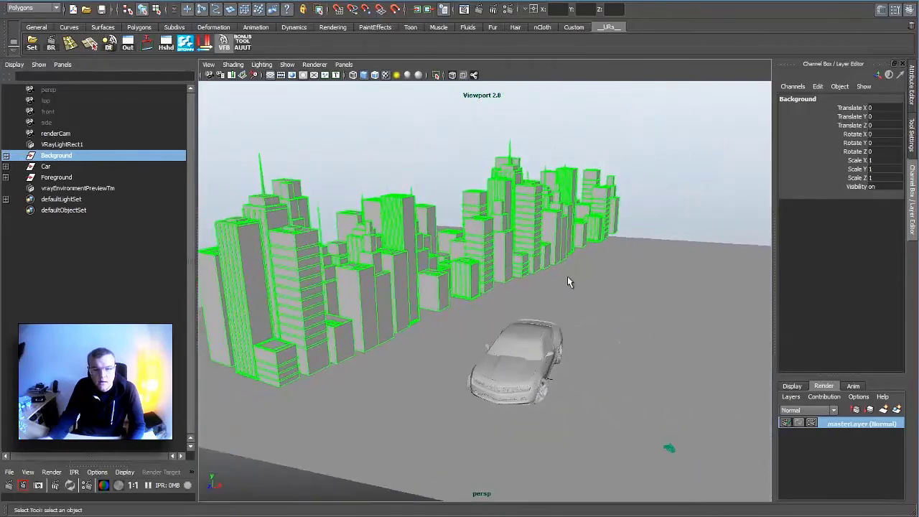
- Select the Car group and inspect the car model up close
{"action": "left_click", "coordinate": [57, 167]}
{"action": "right_click_drag", "start_coordinate": [529, 349], "coordinate": [681, 318], "text": "alt"}
{"action": "left_click_drag", "start_coordinate": [681, 318], "coordinate": [620, 305], "text": "alt"}
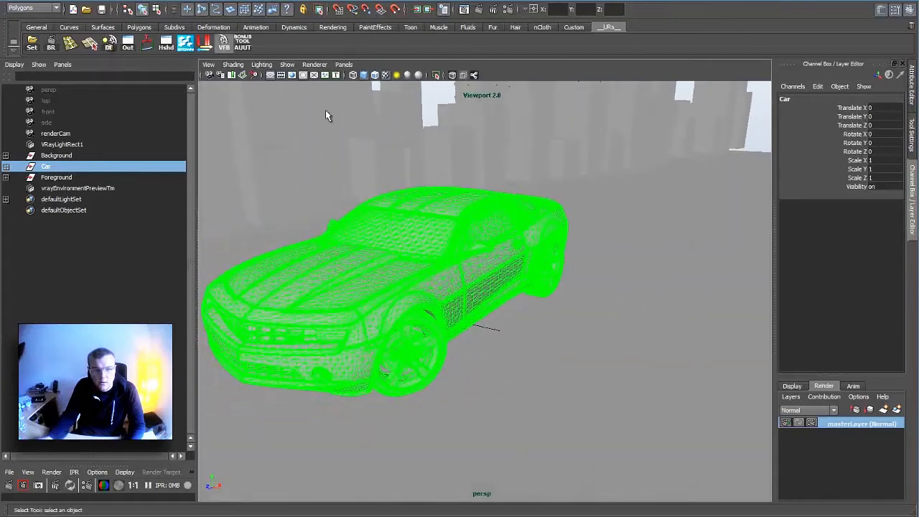
{"action": "right_click_drag", "start_coordinate": [569, 251], "coordinate": [449, 256], "text": "alt"}
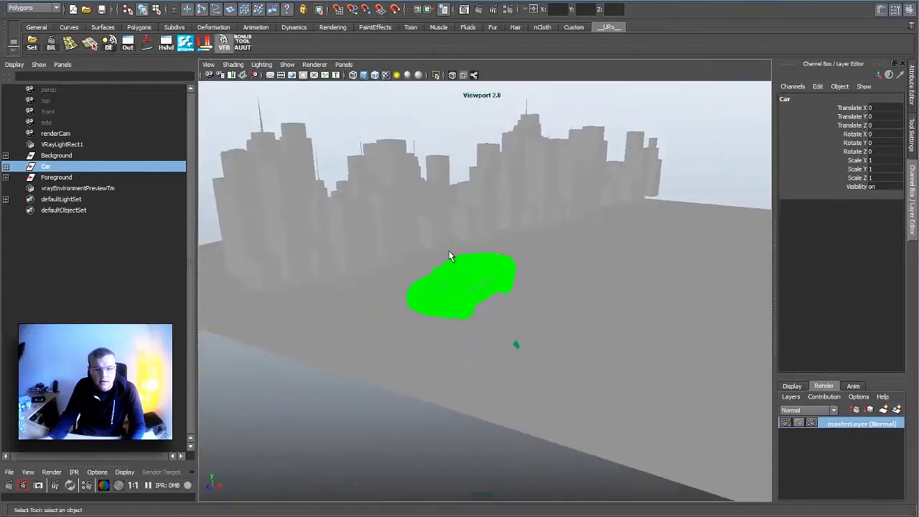
- Inspect the Foreground group's ground plane and the V-Ray rectangle light above the city
{"action": "left_click", "coordinate": [57, 177]}
{"action": "left_click_drag", "start_coordinate": [695, 278], "coordinate": [666, 300], "text": "alt"}
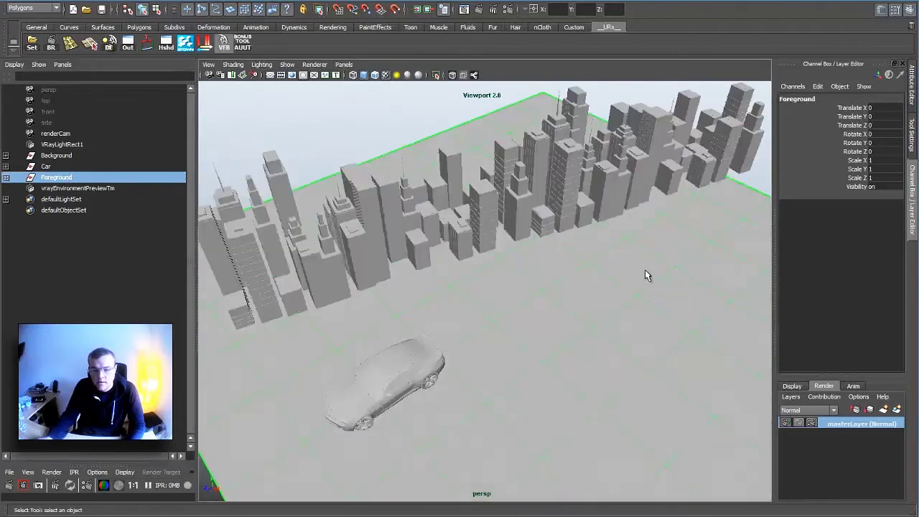
{"action": "right_click_drag", "start_coordinate": [643, 271], "coordinate": [536, 261], "text": "alt"}
{"action": "left_click_drag", "start_coordinate": [536, 261], "coordinate": [322, 455], "text": "alt"}
{"action": "right_click_drag", "start_coordinate": [322, 455], "coordinate": [461, 269], "text": "alt"}
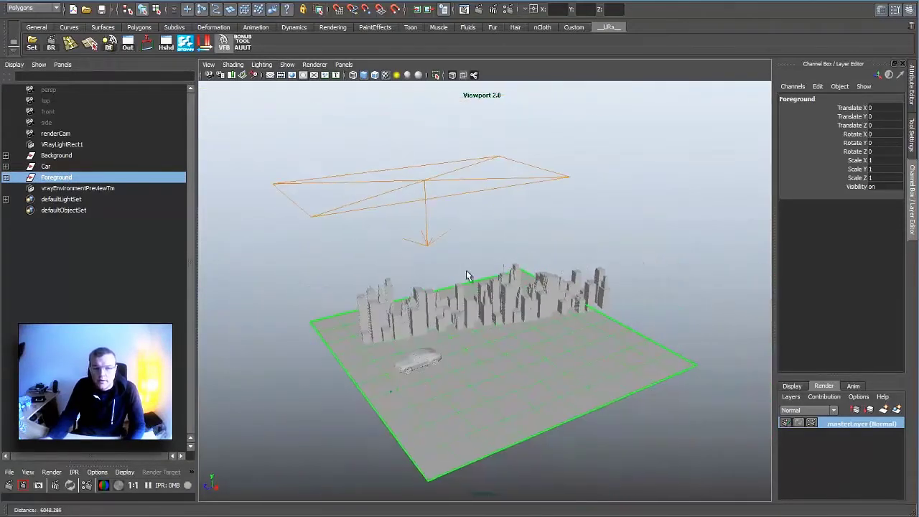
{"action": "left_click", "coordinate": [448, 205]}
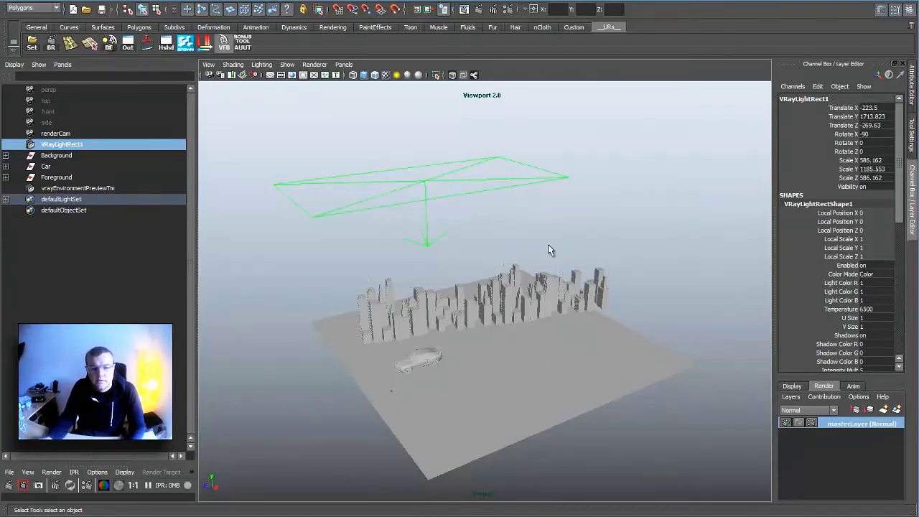
- Review the vr_road1 material settings of the ground plane, down to its bump mapping
{"action": "right_click_drag", "start_coordinate": [450, 363], "coordinate": [615, 310], "text": "alt"}
{"action": "left_click", "coordinate": [615, 310]}
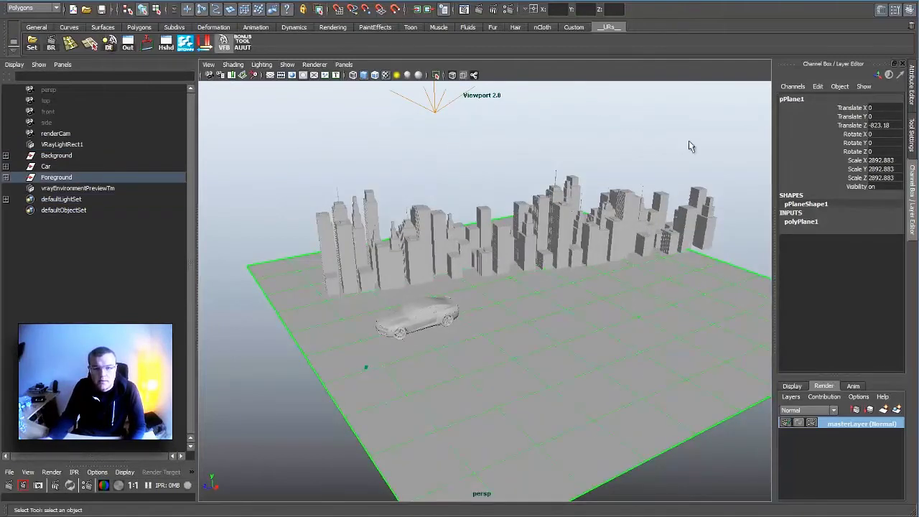
{"action": "left_click", "coordinate": [911, 93]}
{"action": "left_click", "coordinate": [821, 96]}
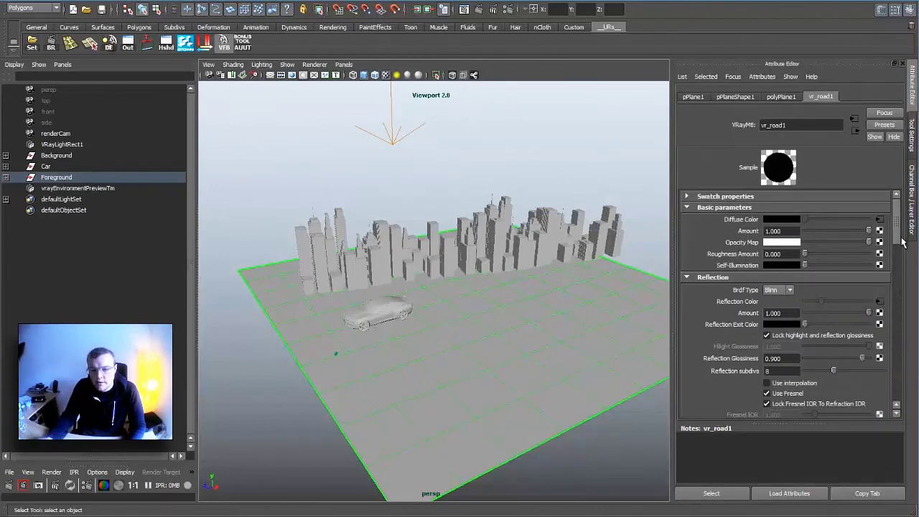
{"action": "left_click_drag", "start_coordinate": [901, 241], "coordinate": [897, 330]}
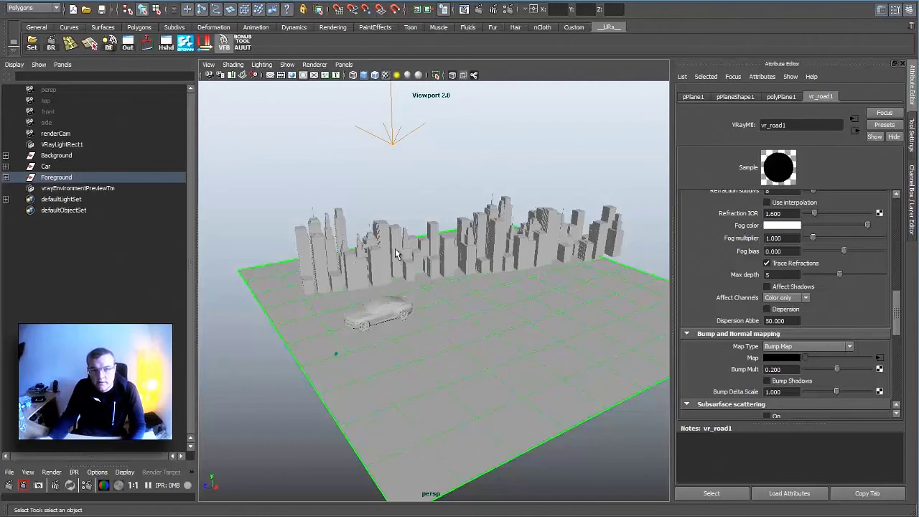
- Review the car door's car_material_mat blend material and the settings of its base material car_shader_mat
{"action": "right_click_drag", "start_coordinate": [399, 257], "coordinate": [550, 294], "text": "alt"}
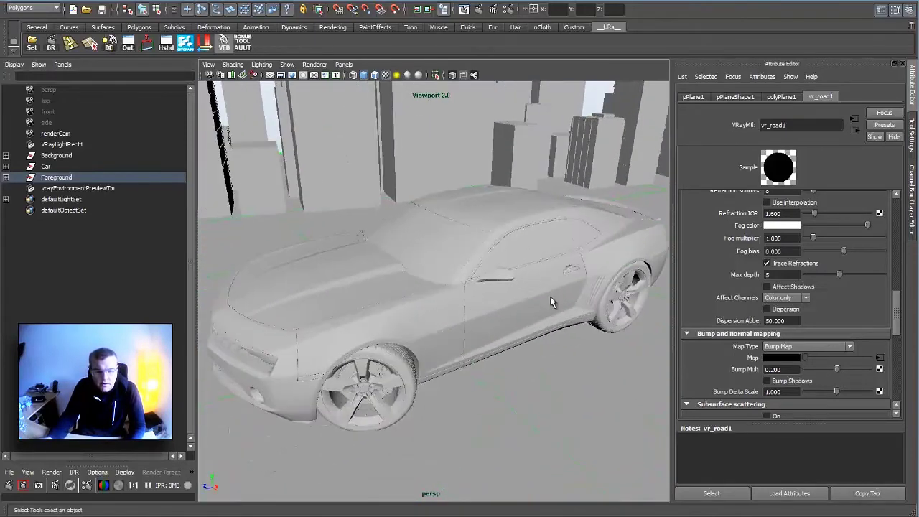
{"action": "left_click", "coordinate": [550, 302]}
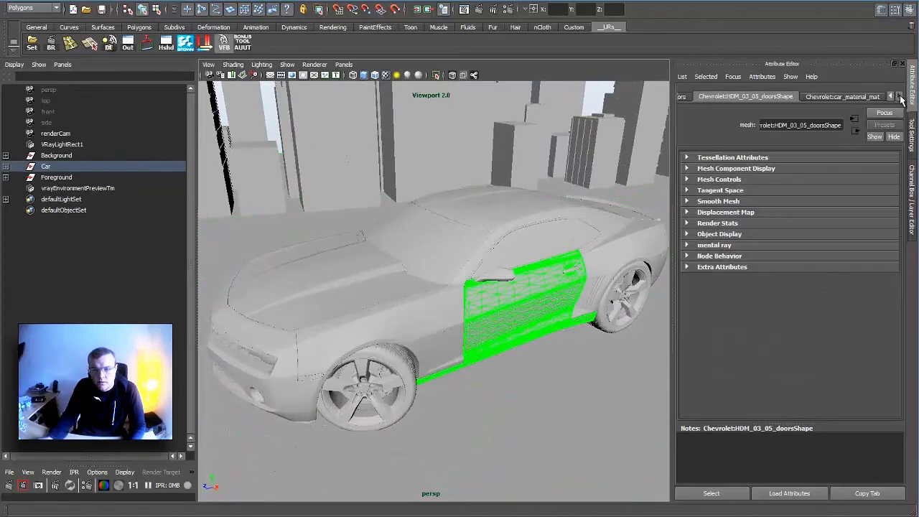
{"action": "left_click", "coordinate": [853, 97]}
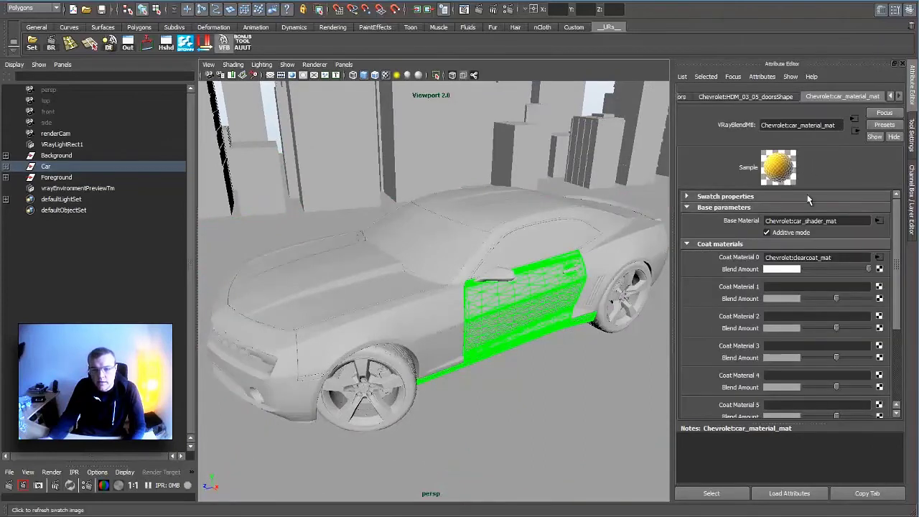
{"action": "left_click", "coordinate": [841, 221]}
{"action": "left_click", "coordinate": [875, 222]}
{"action": "left_click_drag", "start_coordinate": [895, 310], "coordinate": [901, 199]}
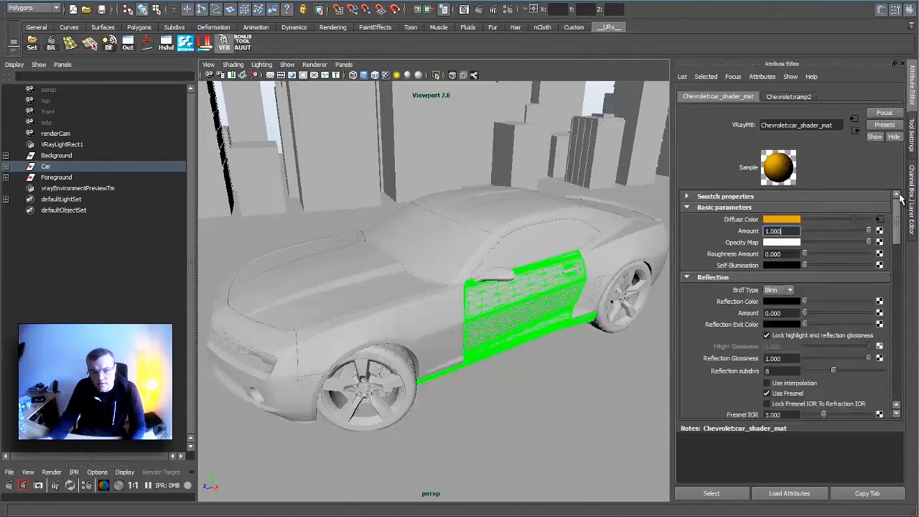
{"action": "right_click_drag", "start_coordinate": [626, 188], "coordinate": [539, 156], "text": "alt"}
{"action": "left_click", "coordinate": [559, 111]}
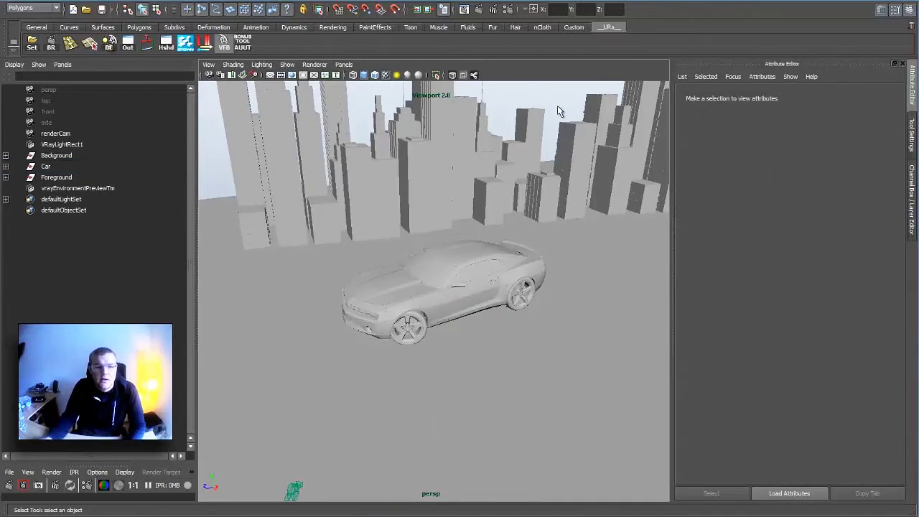
{"action": "right_click_drag", "start_coordinate": [586, 184], "coordinate": [441, 269], "text": "alt"}
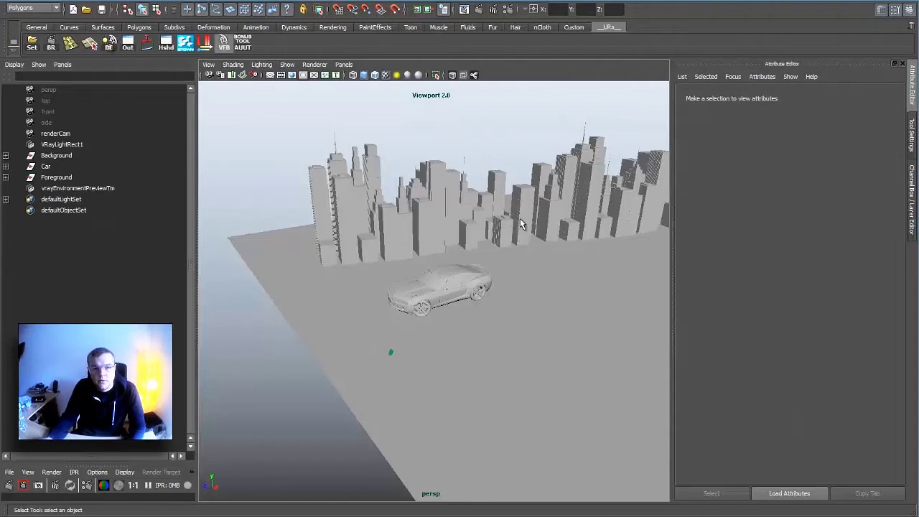
{"action": "left_click_drag", "start_coordinate": [529, 215], "coordinate": [554, 212], "text": "alt"}
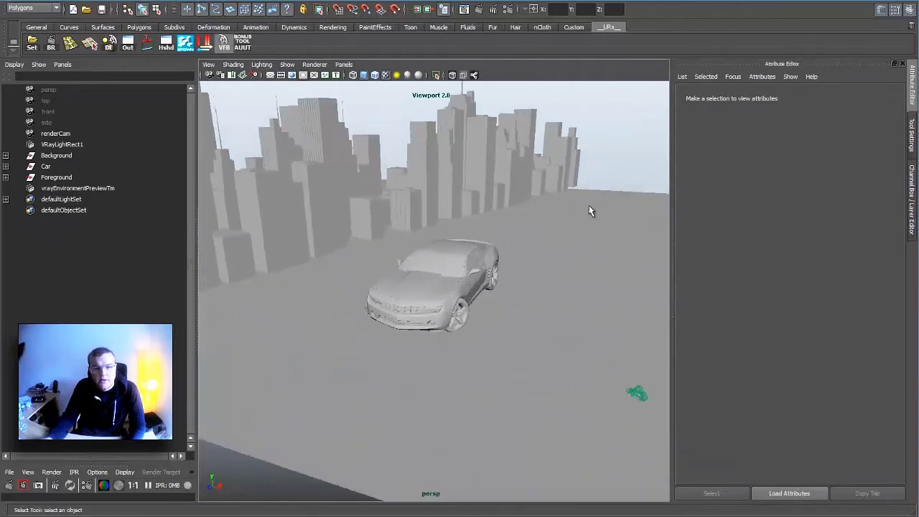
{"action": "left_click", "coordinate": [589, 209]}
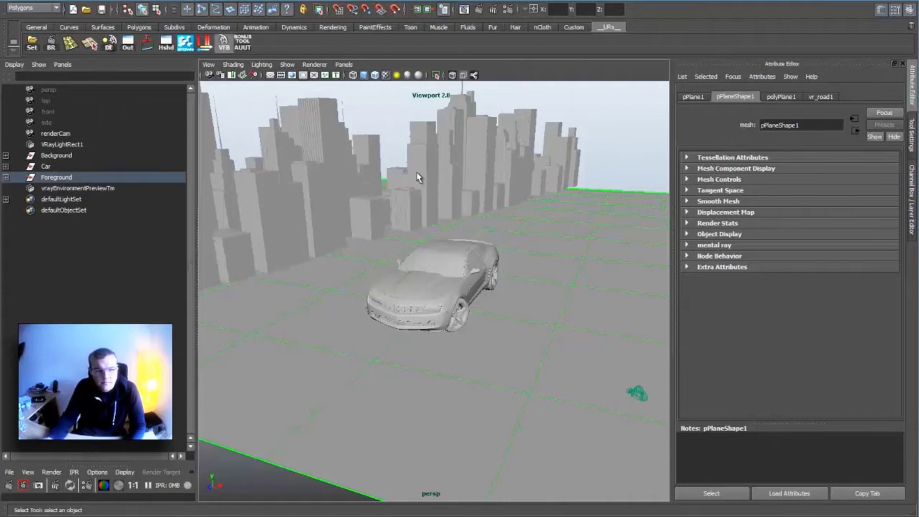
- Select the Car group and bring up the list of render layers
{"action": "left_click", "coordinate": [57, 167]}
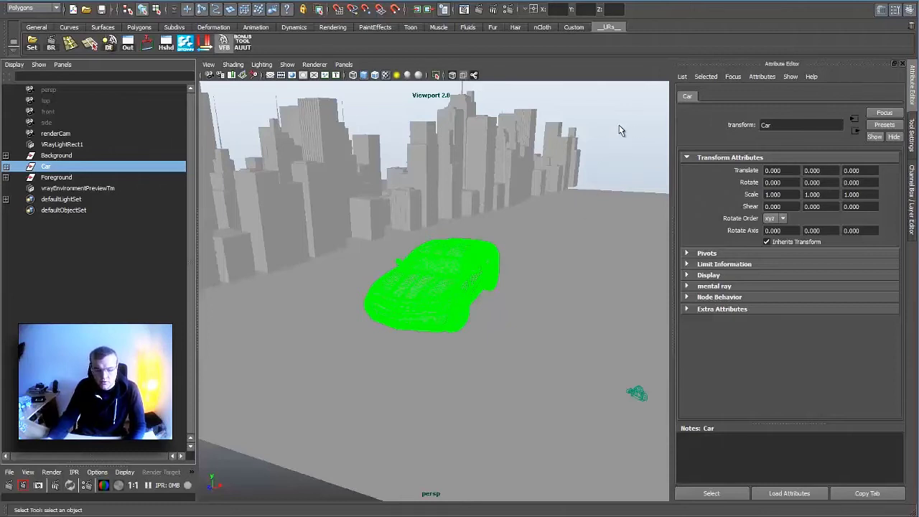
{"action": "left_click", "coordinate": [913, 197]}
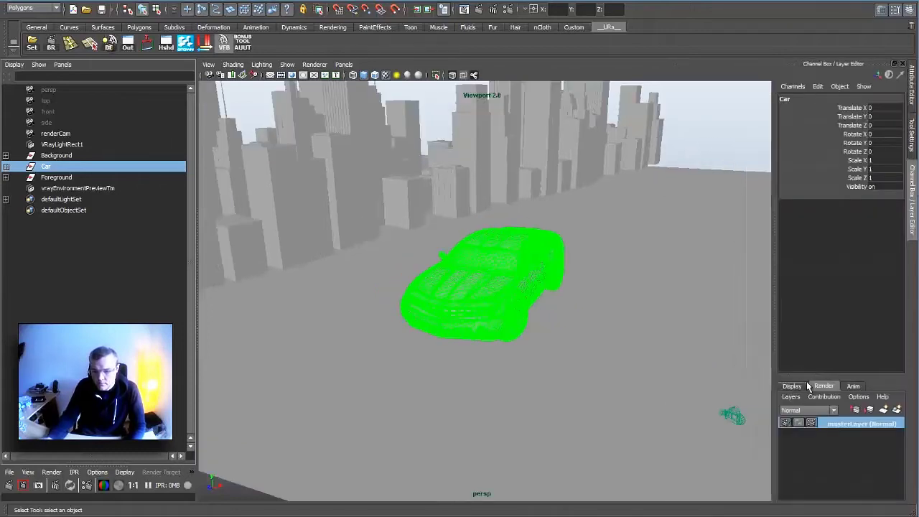
{"action": "left_click", "coordinate": [822, 386]}
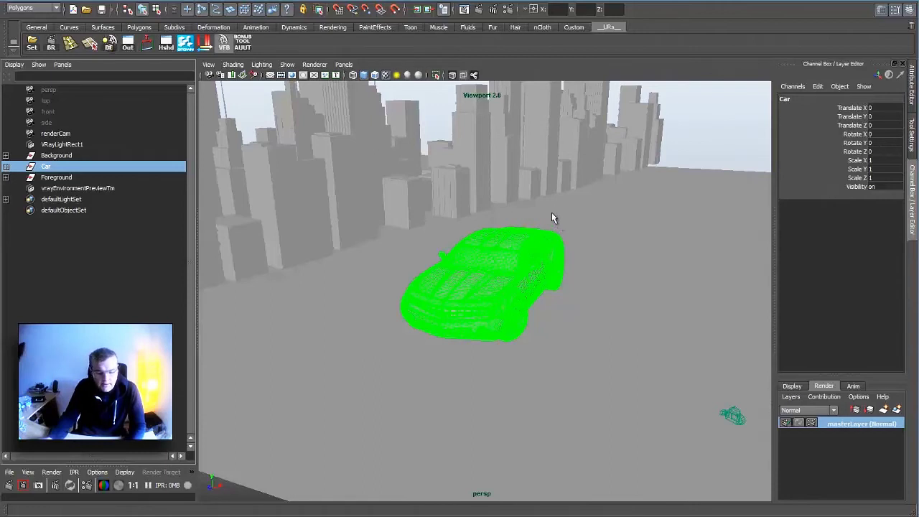
{"action": "mouse_move", "coordinate": [571, 233]}
{"action": "left_mouse_down", "text": "alt"}
{"action": "mouse_move", "coordinate": [507, 234]}
{"action": "mouse_move", "coordinate": [557, 237]}
{"action": "left_mouse_up", "text": "alt"}
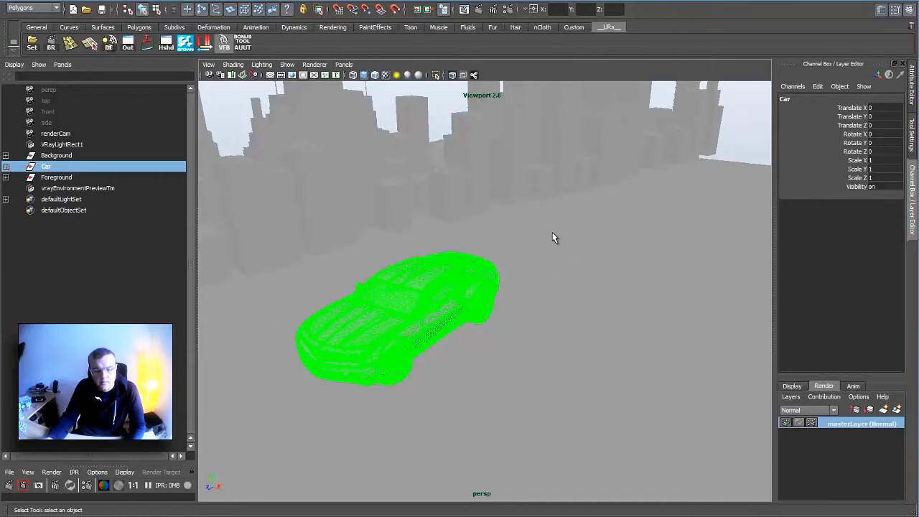
{"action": "right_click_drag", "start_coordinate": [581, 258], "coordinate": [515, 257], "text": "alt"}
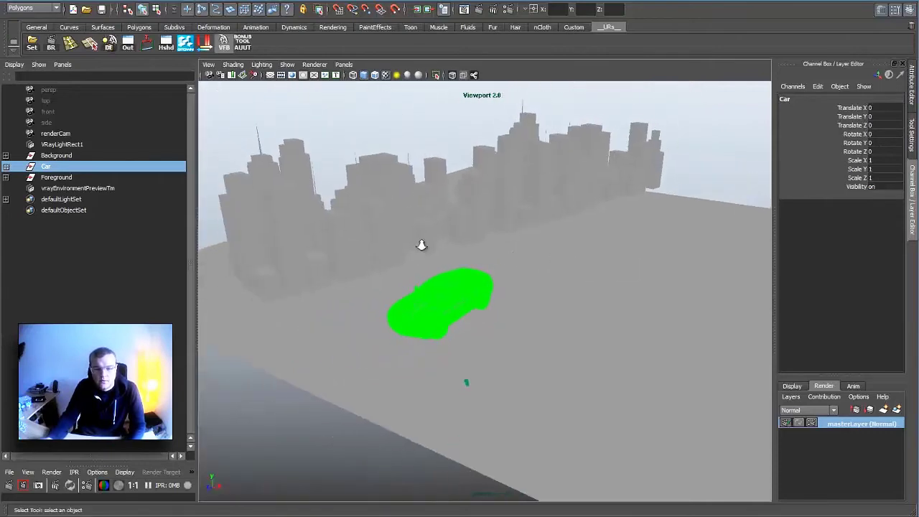
{"action": "right_click_drag", "start_coordinate": [430, 244], "coordinate": [567, 259], "text": "alt"}
{"action": "right_click_drag", "start_coordinate": [632, 268], "coordinate": [481, 256], "text": "alt"}
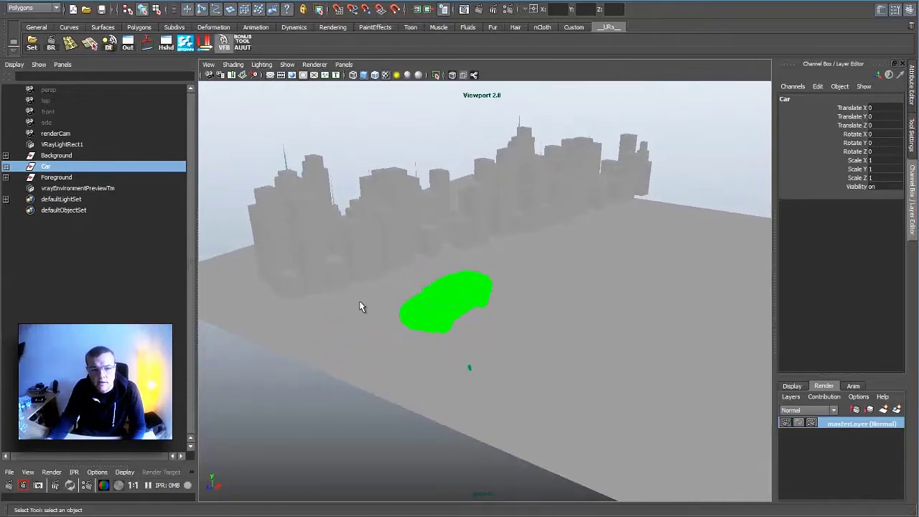
{"action": "scroll", "coordinate": [529, 301], "scroll_direction": "up", "scroll_amount": 5}
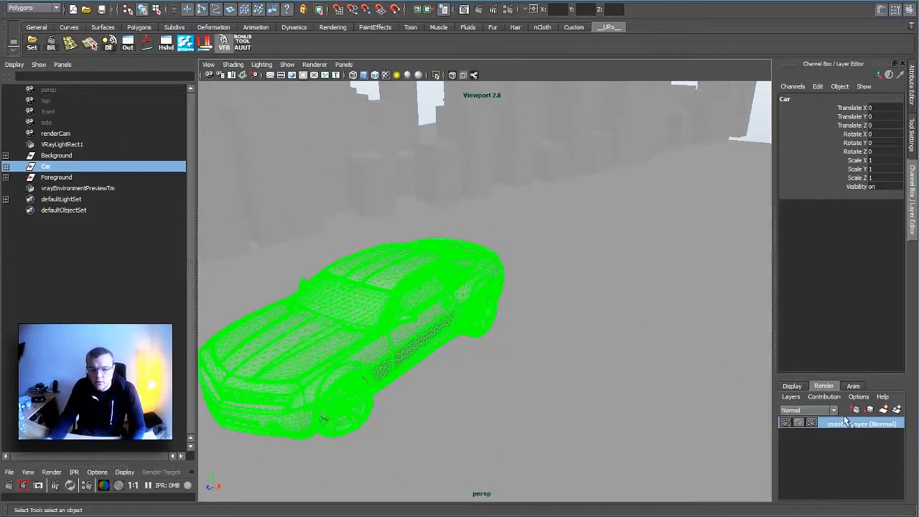
{"action": "scroll", "coordinate": [656, 263], "scroll_direction": "down", "scroll_amount": 4}
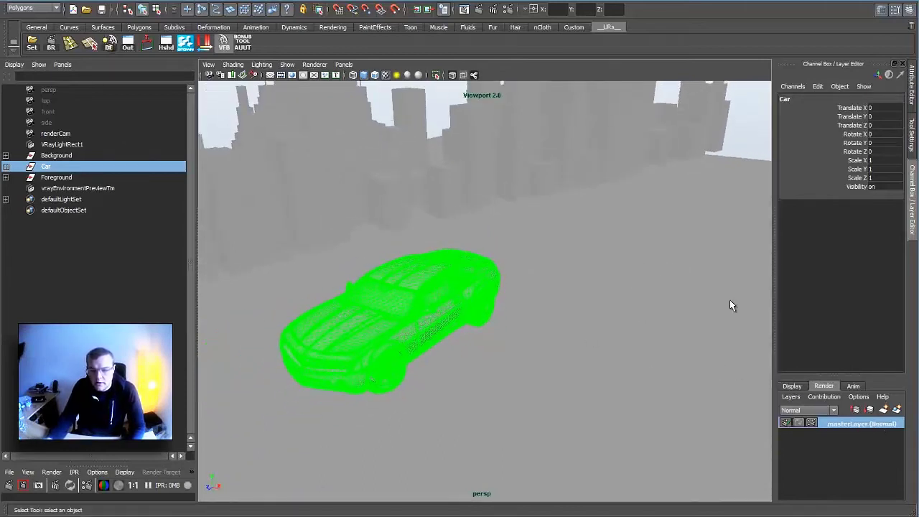
- Create an empty render layer and name it Foreground_lay
{"action": "left_click", "coordinate": [885, 409]}
{"action": "left_click", "coordinate": [841, 423]}
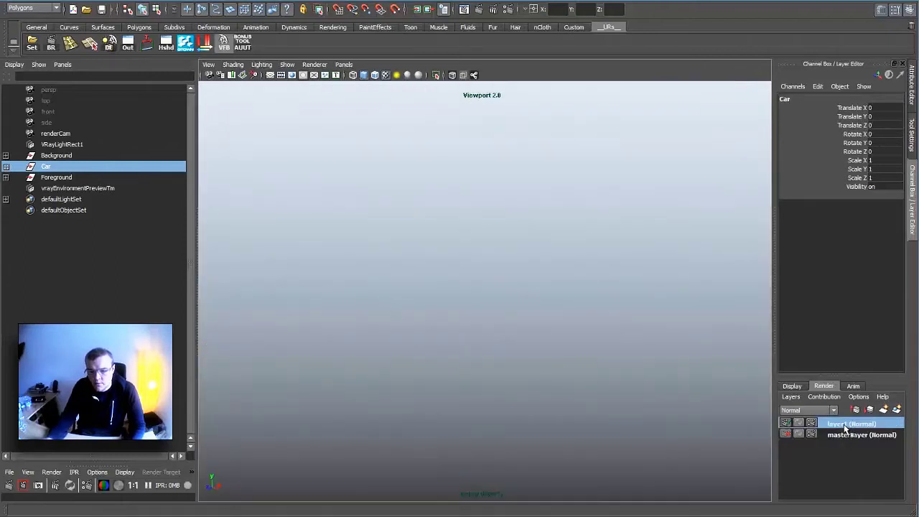
{"action": "double_click", "coordinate": [843, 424]}
{"action": "type", "text": "F"}
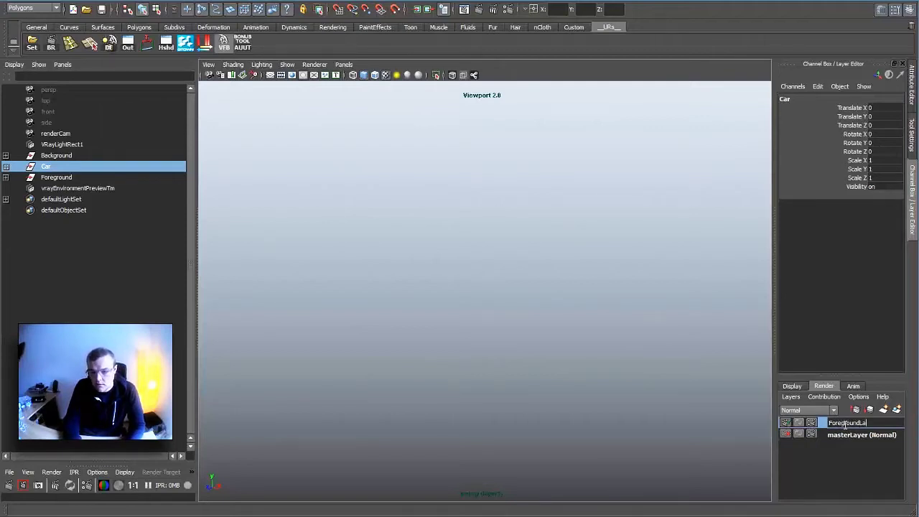
{"action": "type", "text": "oreground_lyr"}
{"action": "key", "text": "Return"}
- Create a second empty render layer named Middleground_lay
{"action": "left_click", "coordinate": [884, 411]}
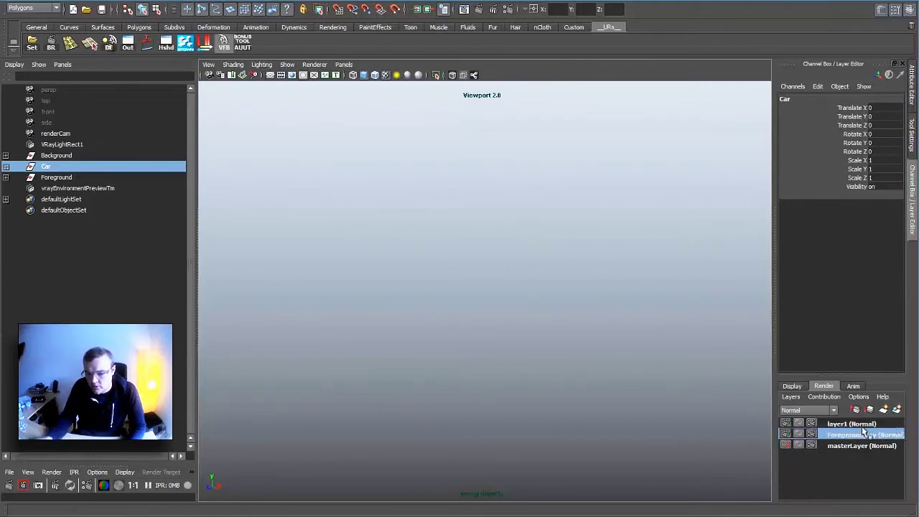
{"action": "double_click", "coordinate": [854, 424]}
{"action": "type", "text": "Middleground_lay"}
{"action": "key", "text": "Return"}
- Create a third empty render layer named Background_lay
{"action": "left_click", "coordinate": [882, 410]}
{"action": "double_click", "coordinate": [855, 424]}
{"action": "type", "text": "Backg"}
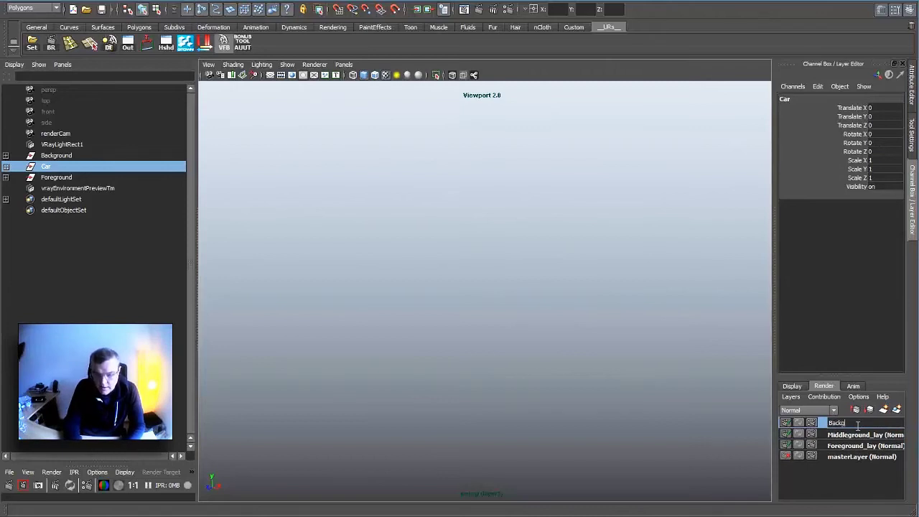
{"action": "type", "text": "round_lay"}
{"action": "key", "text": "Return"}
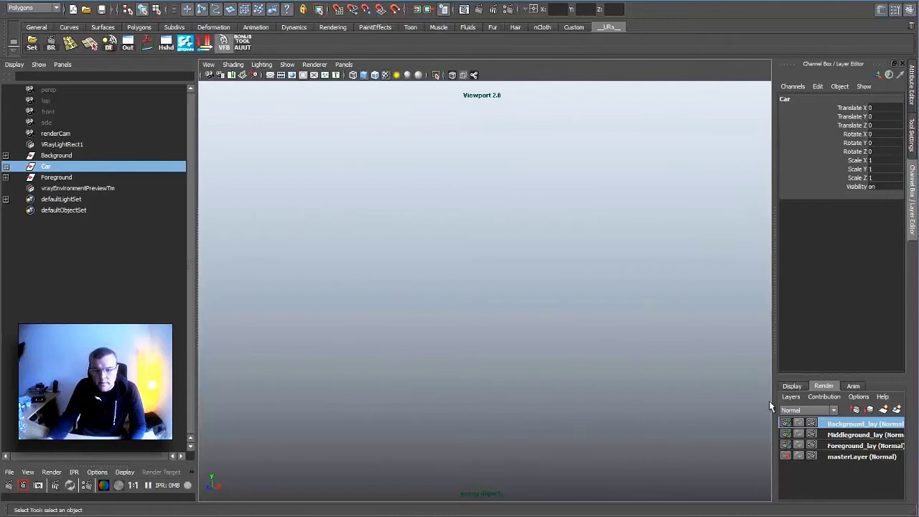
- Turn on the Global option in the attributes of the Foreground_lay render layer
{"action": "left_click", "coordinate": [57, 155]}
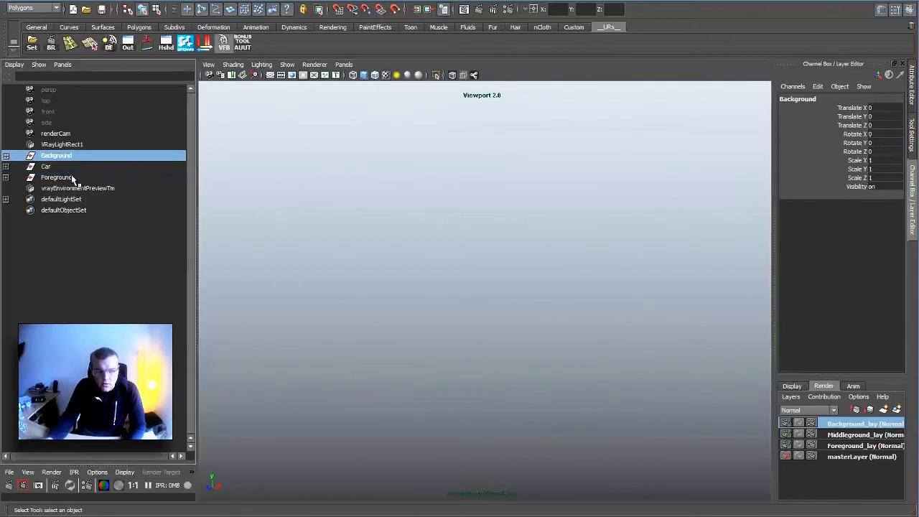
{"action": "left_click", "coordinate": [845, 446]}
{"action": "right_click", "coordinate": [844, 448]}
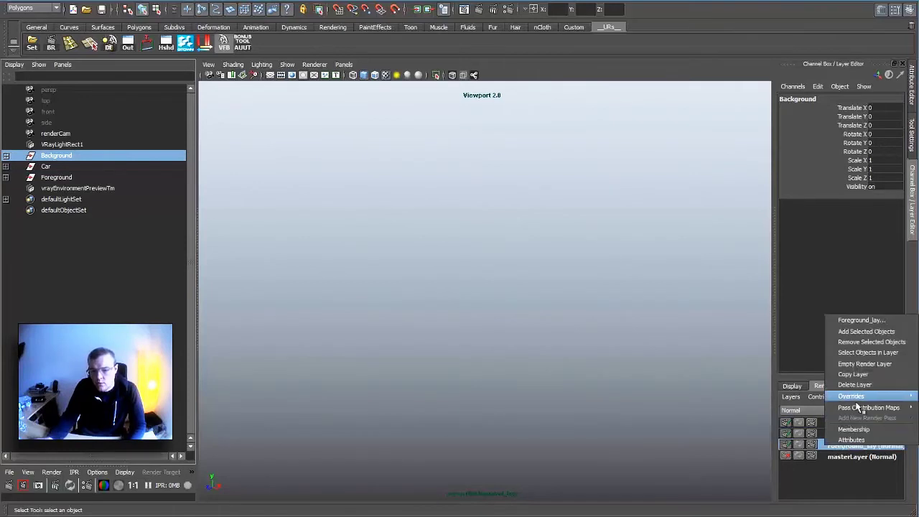
{"action": "left_click", "coordinate": [850, 438]}
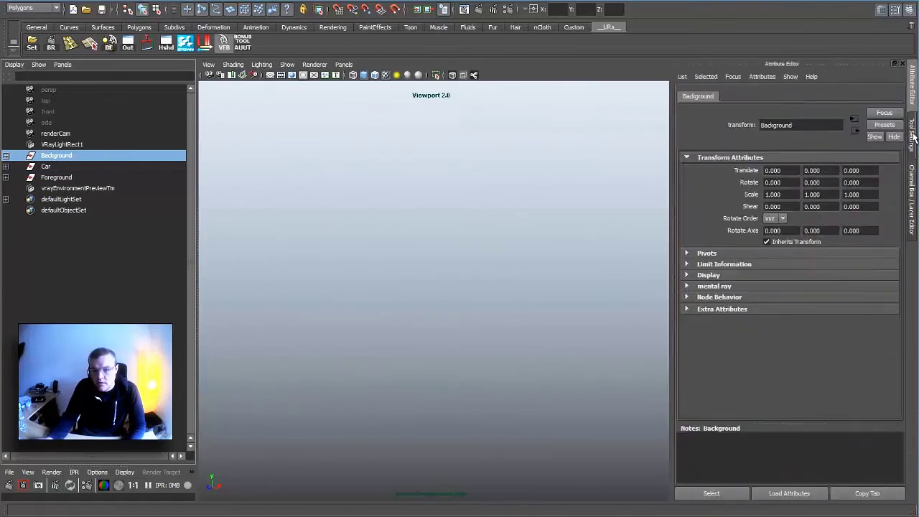
{"action": "left_click", "coordinate": [912, 201]}
{"action": "right_click", "coordinate": [847, 448]}
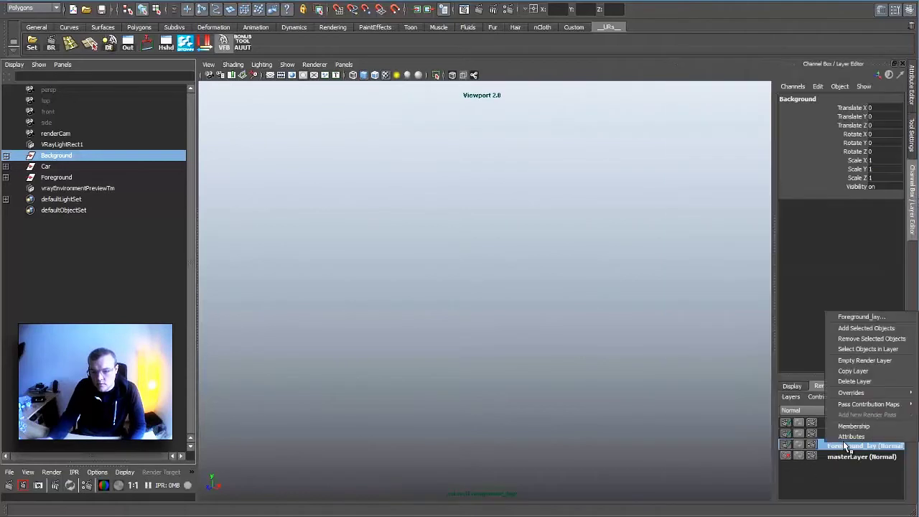
{"action": "left_click", "coordinate": [850, 425]}
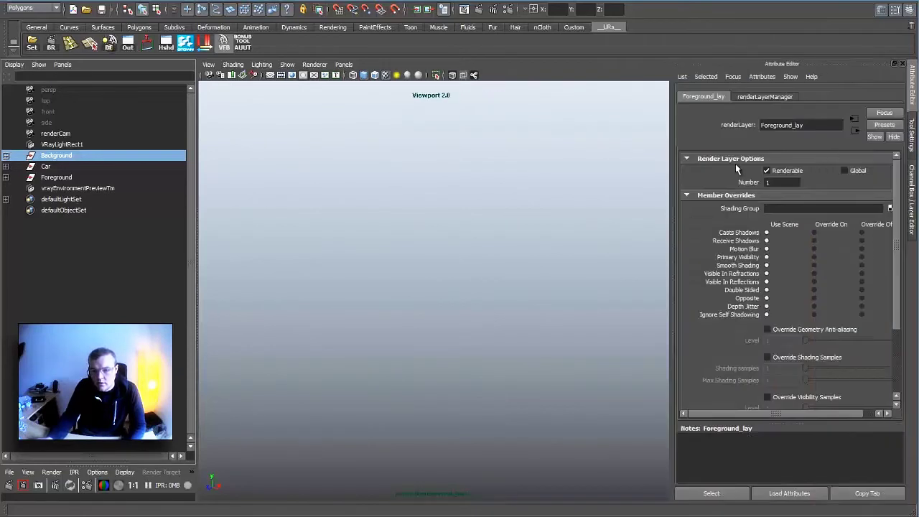
{"action": "left_click", "coordinate": [858, 170]}
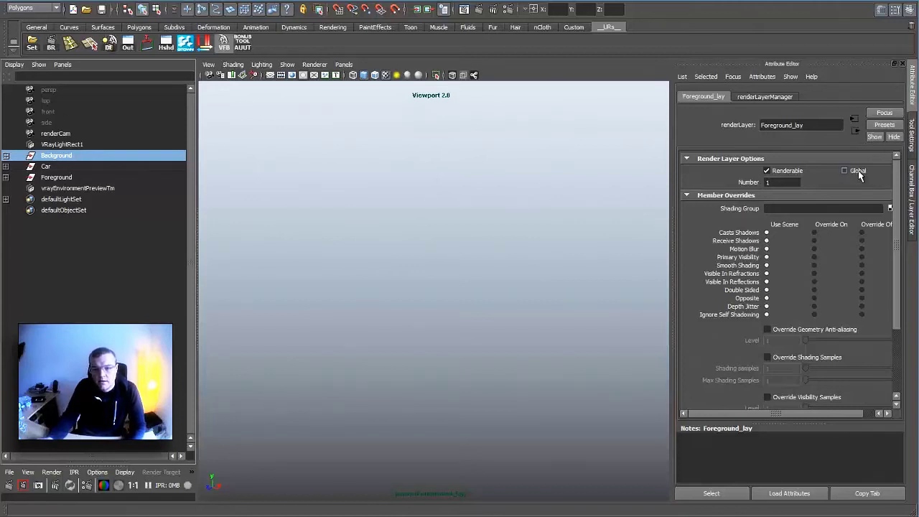
- Switch the perspective viewport's renderer to Default Quality Rendering
{"action": "left_click", "coordinate": [314, 64]}
{"action": "left_click", "coordinate": [319, 71]}
{"action": "left_click", "coordinate": [319, 75]}
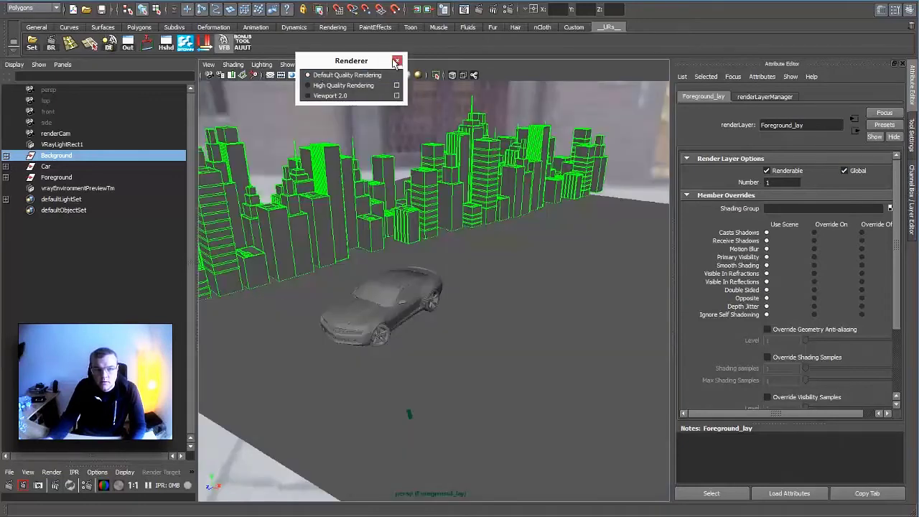
{"action": "left_click", "coordinate": [397, 60]}
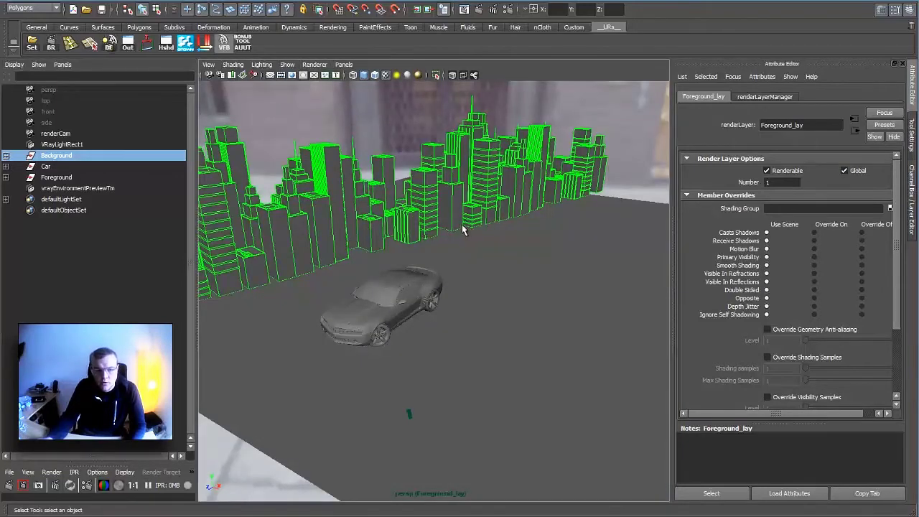
{"action": "left_click_drag", "start_coordinate": [456, 222], "coordinate": [546, 244], "text": "alt"}
- Make the Middleground_lay render layer global in its attributes
{"action": "left_click", "coordinate": [912, 201]}
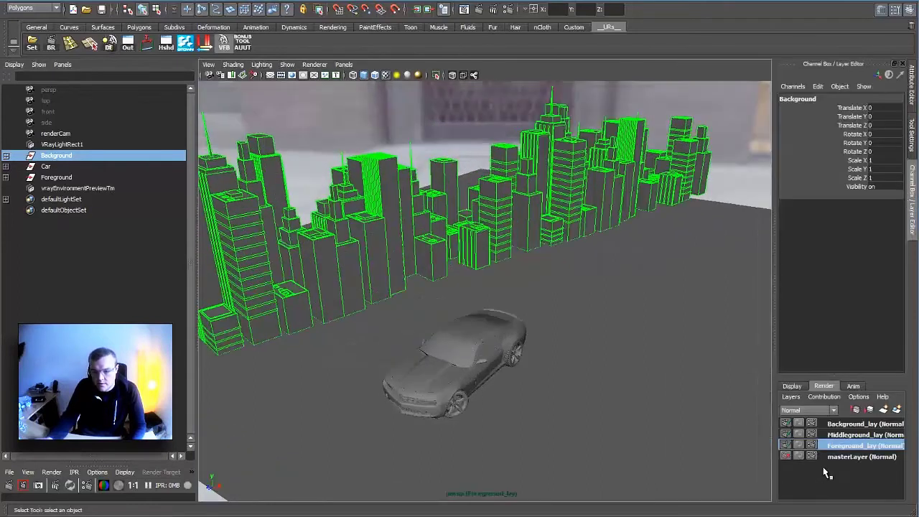
{"action": "left_click", "coordinate": [847, 435]}
{"action": "right_click", "coordinate": [847, 434]}
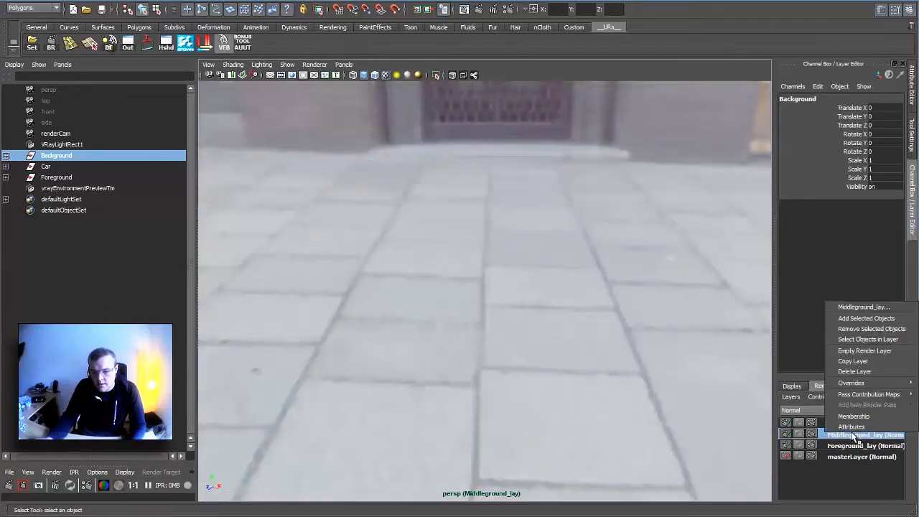
{"action": "left_click", "coordinate": [852, 427]}
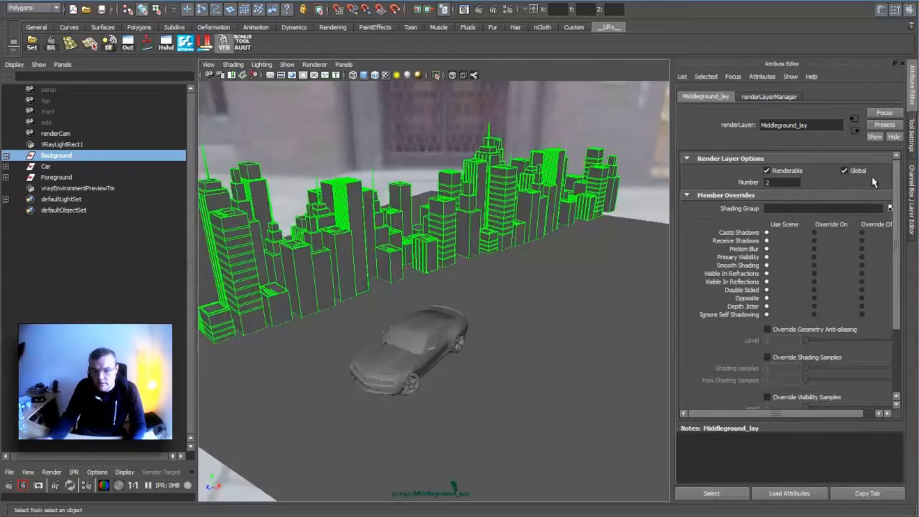
- Make the Background_lay render layer global in its attributes
{"action": "left_click", "coordinate": [911, 201]}
{"action": "left_click", "coordinate": [850, 424]}
{"action": "right_click", "coordinate": [850, 424]}
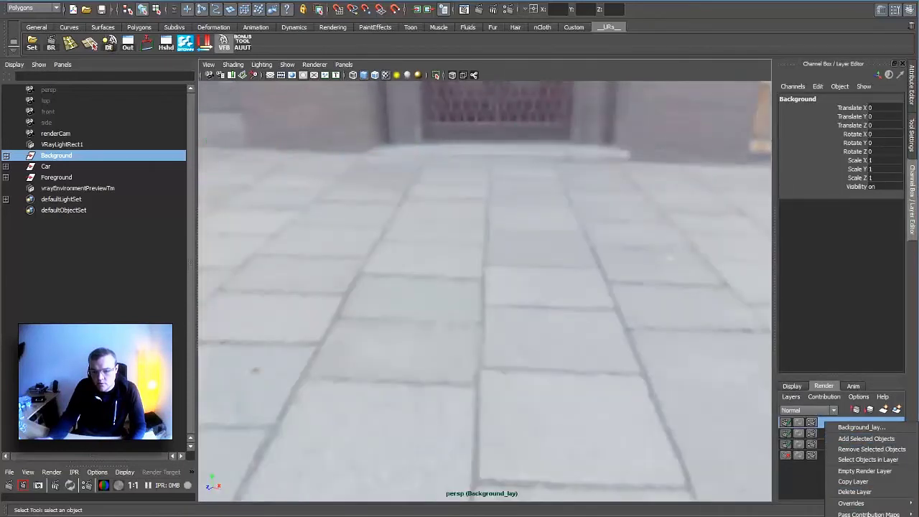
{"action": "left_click", "coordinate": [860, 427]}
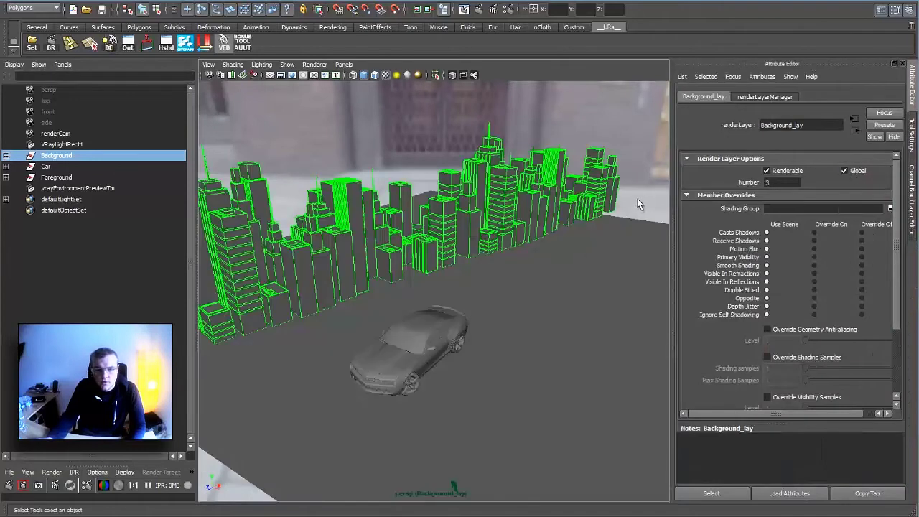
- Clear the selection and set the perspective viewport's renderer to Viewport 2.0
{"action": "left_click", "coordinate": [623, 213]}
{"action": "left_click", "coordinate": [913, 215]}
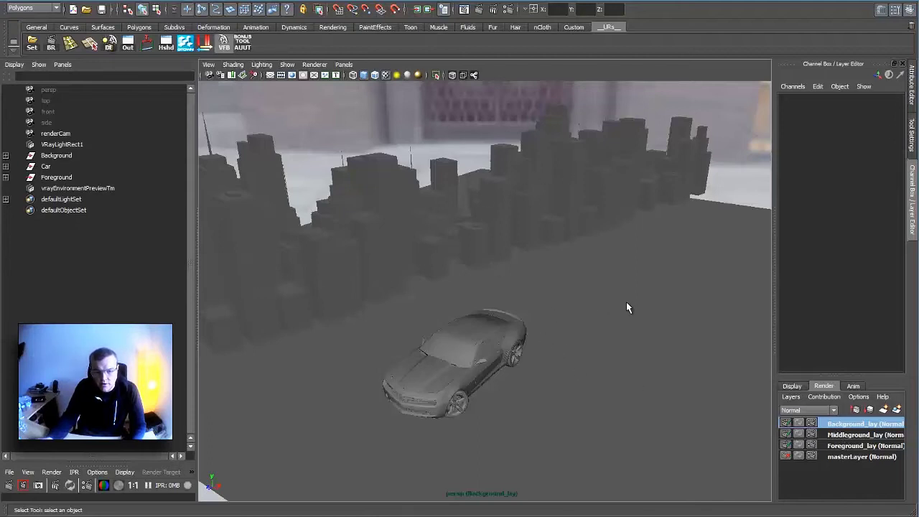
{"action": "right_click_drag", "start_coordinate": [629, 308], "coordinate": [589, 230], "text": "alt"}
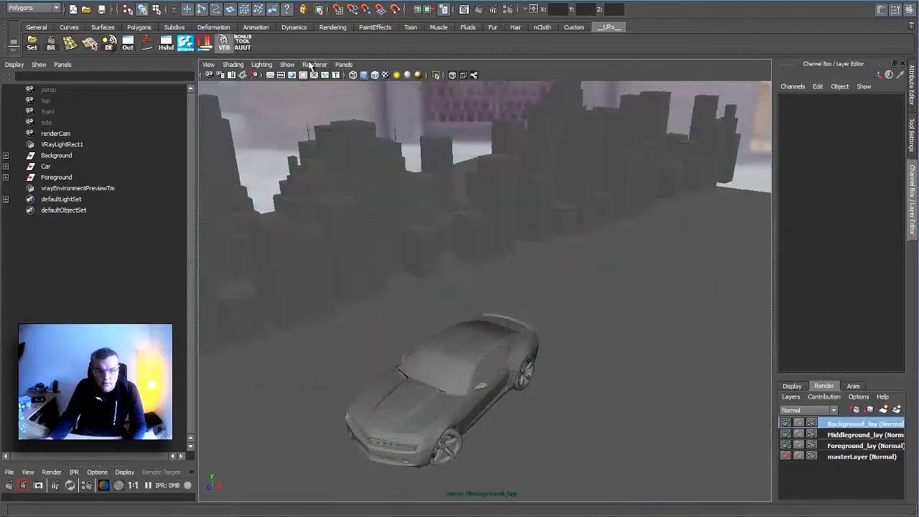
{"action": "left_click", "coordinate": [312, 64]}
{"action": "left_click", "coordinate": [334, 106]}
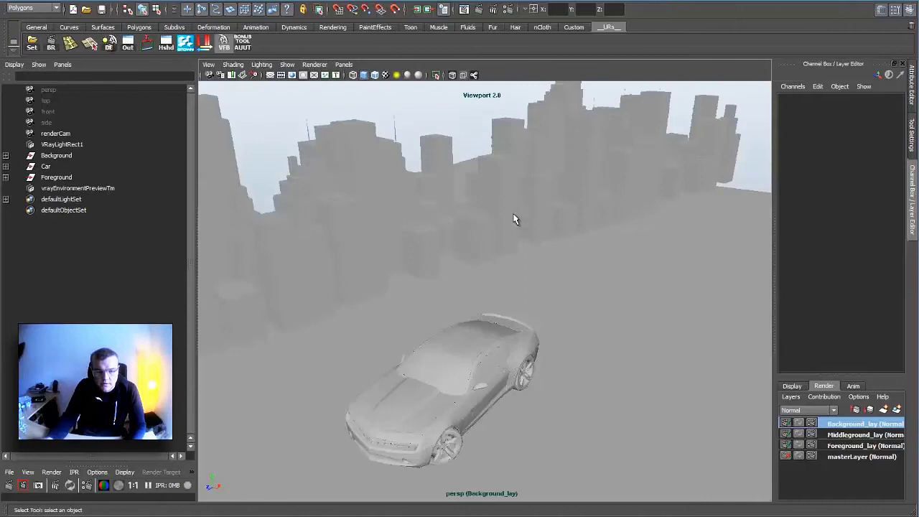
{"action": "left_click_drag", "start_coordinate": [518, 221], "coordinate": [561, 248], "text": "alt"}
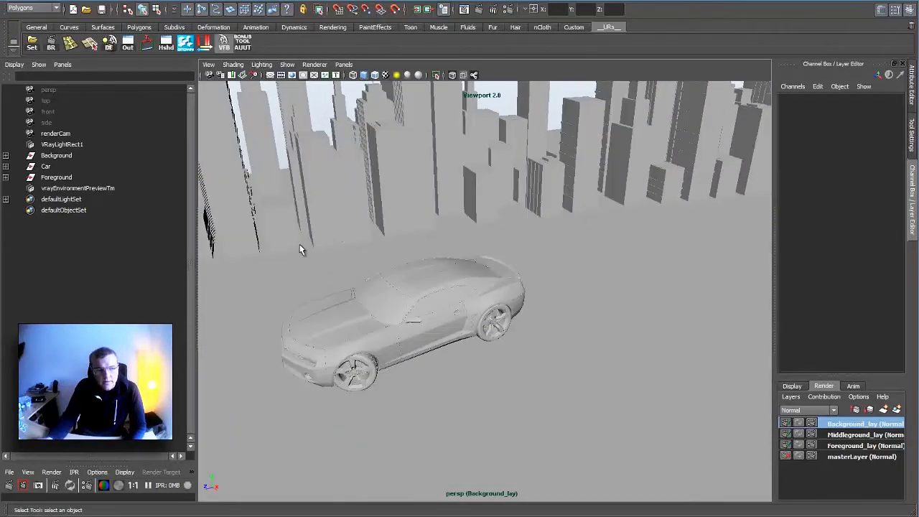
- Apply a single V-Ray object properties node to the Background group
{"action": "left_click", "coordinate": [63, 158]}
{"action": "left_click_drag", "start_coordinate": [561, 217], "coordinate": [513, 231], "text": "alt"}
{"action": "key", "text": "space"}
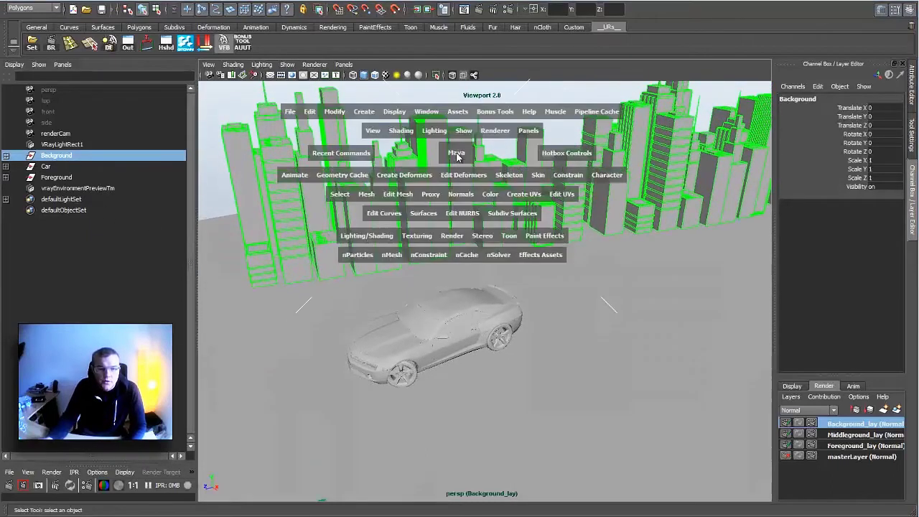
{"action": "left_click", "coordinate": [434, 113]}
{"action": "left_click", "coordinate": [363, 111]}
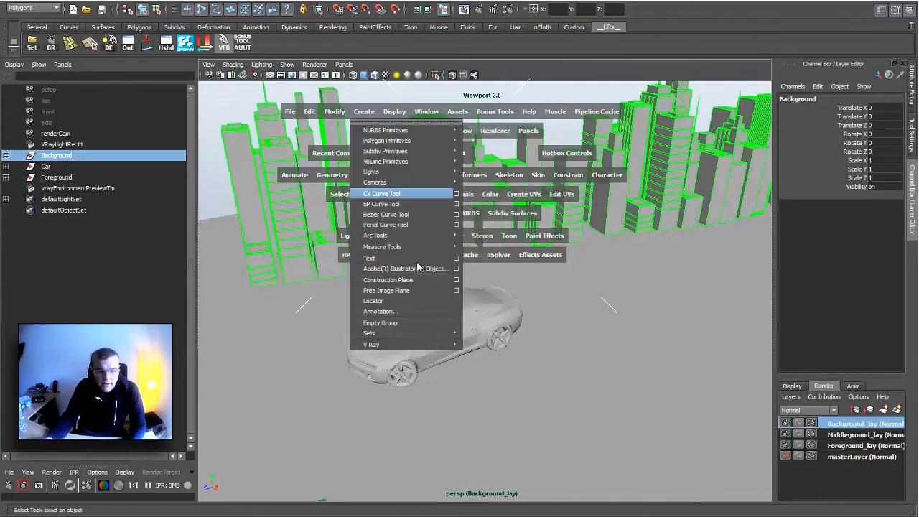
{"action": "mouse_move", "coordinate": [438, 348]}
{"action": "left_click", "coordinate": [473, 342]}
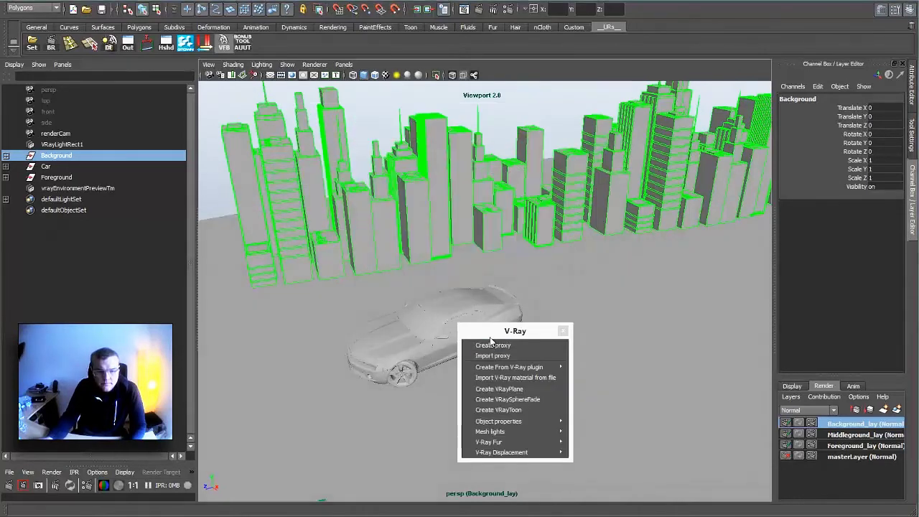
{"action": "left_click_drag", "start_coordinate": [494, 338], "coordinate": [295, 307]}
{"action": "mouse_move", "coordinate": [295, 407]}
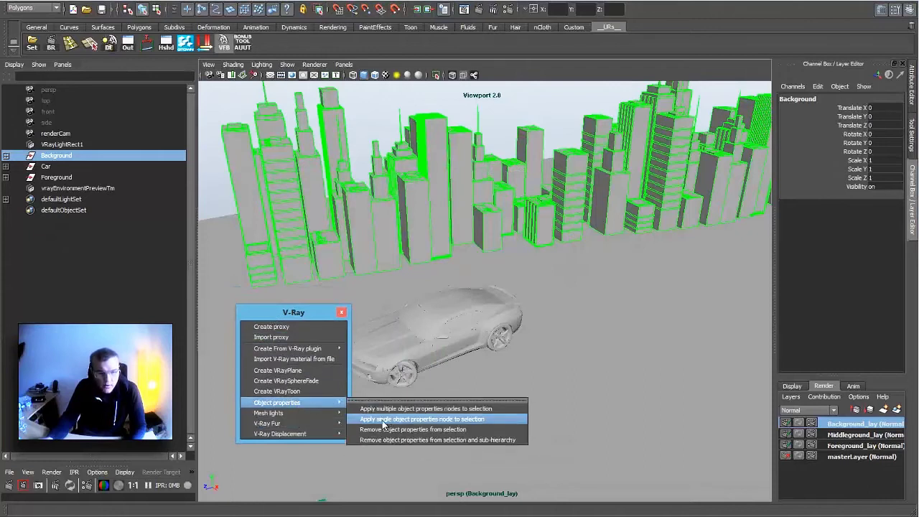
{"action": "left_click", "coordinate": [425, 419]}
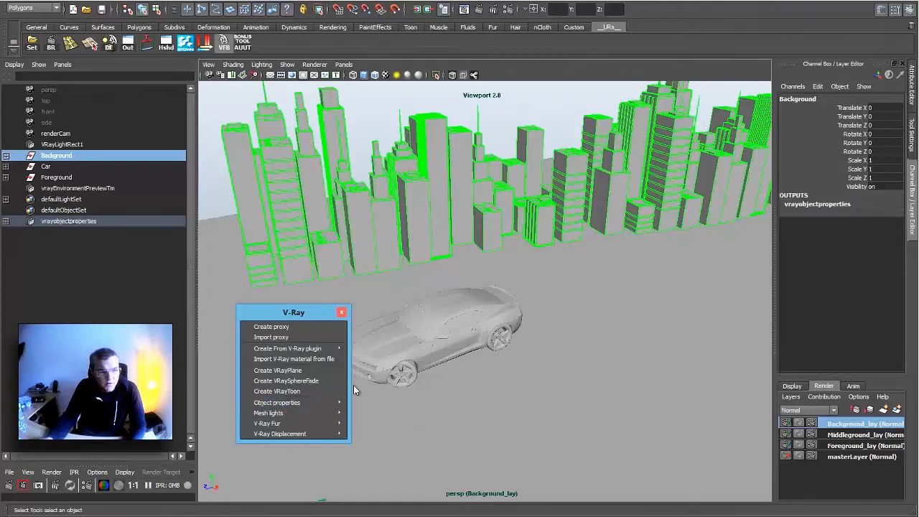
- Rename the Background group's V-Ray object properties node as BG_VOP
{"action": "left_click", "coordinate": [68, 222]}
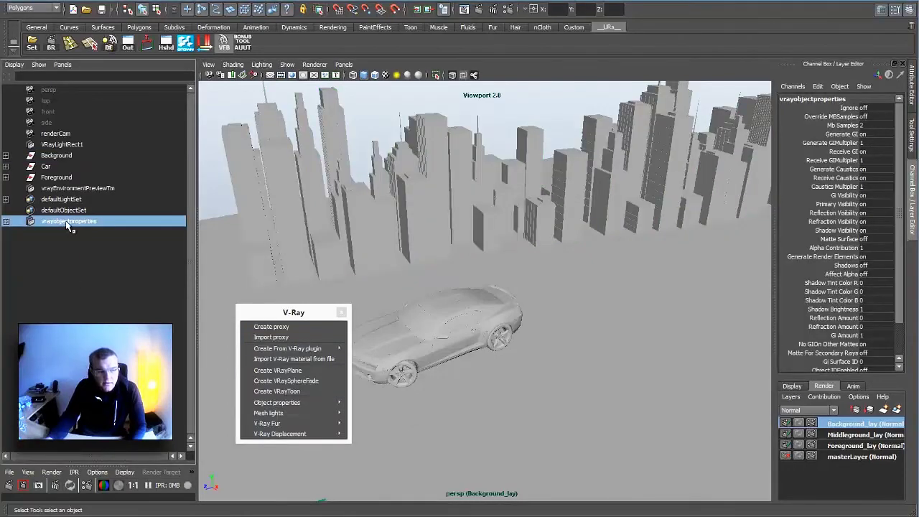
{"action": "double_click", "coordinate": [68, 222]}
{"action": "type", "text": "BG_VOP"}
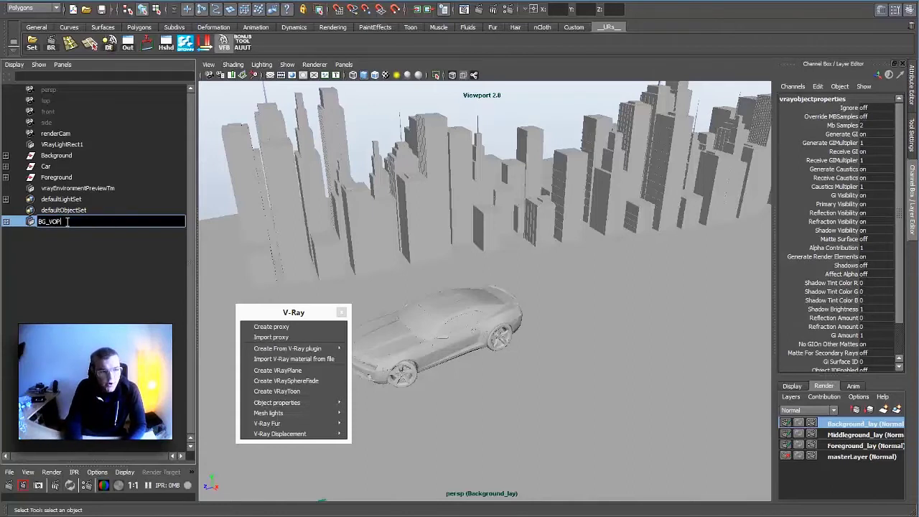
{"action": "key", "text": "Return"}
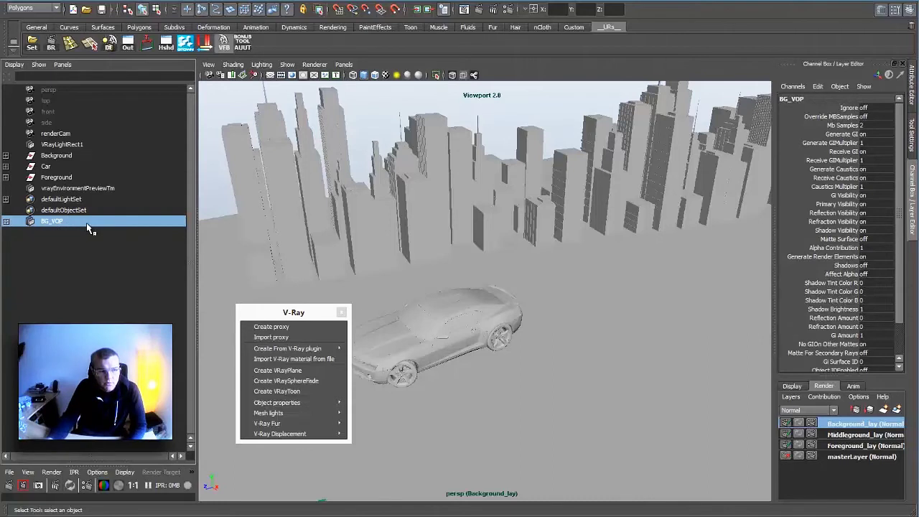
- Apply a single V-Ray object properties node to the Car group and name it MG_VOP
{"action": "left_click", "coordinate": [46, 165]}
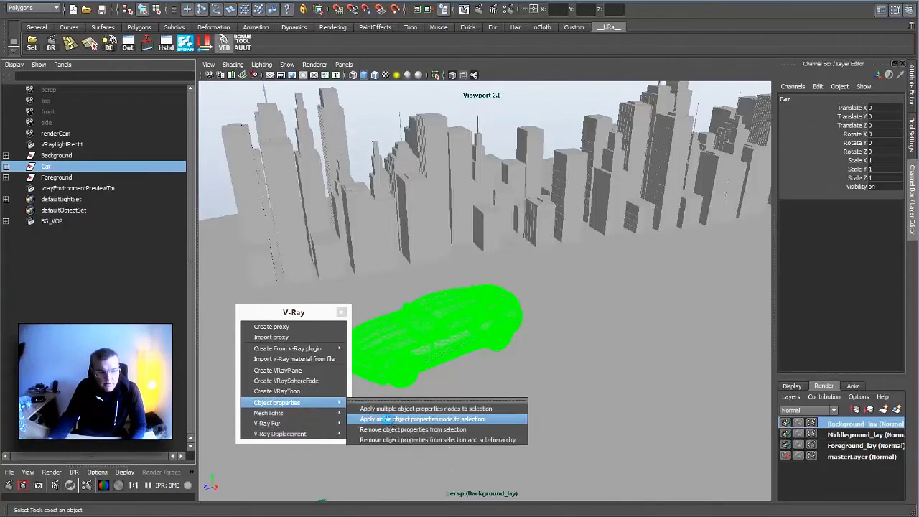
{"action": "left_click", "coordinate": [387, 420]}
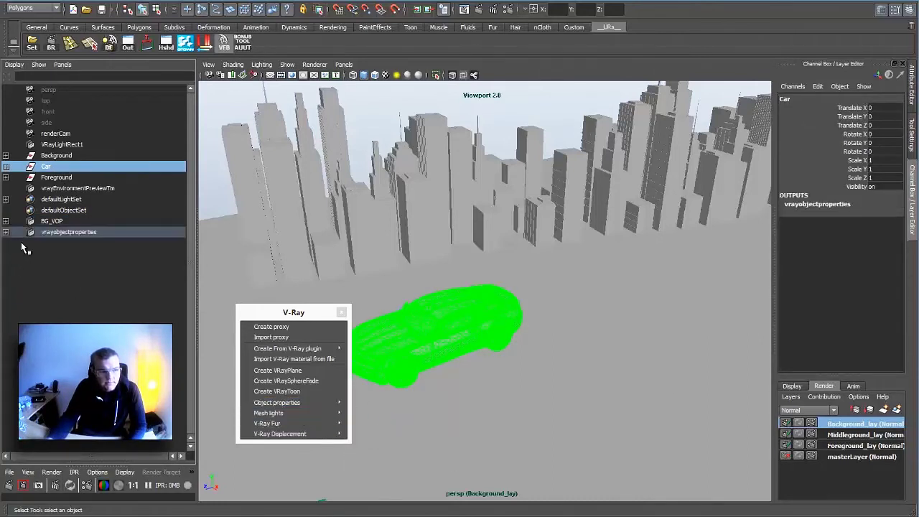
{"action": "double_click", "coordinate": [69, 232]}
{"action": "type", "text": "MG_VOP"}
{"action": "key", "text": "Return"}
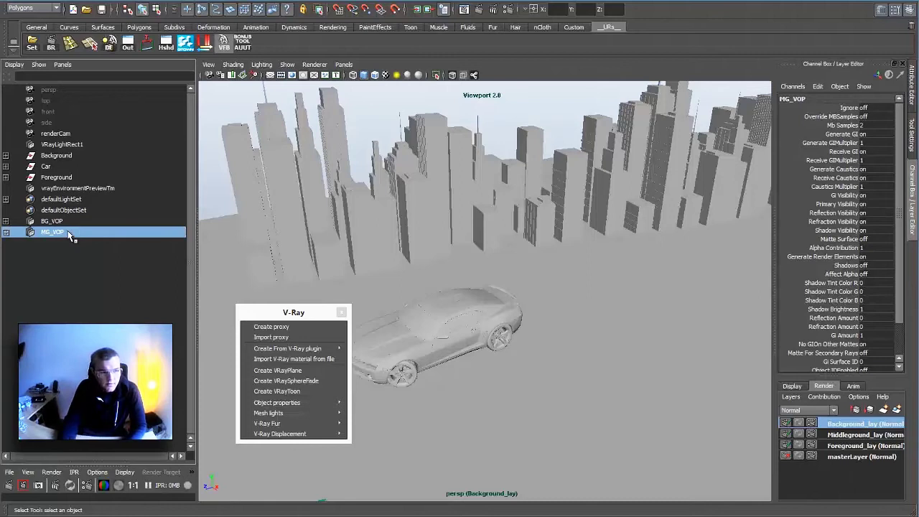
- Apply a single V-Ray object properties node to the Foreground group and name it FG_VOP
{"action": "left_click", "coordinate": [277, 402]}
{"action": "left_click", "coordinate": [55, 177]}
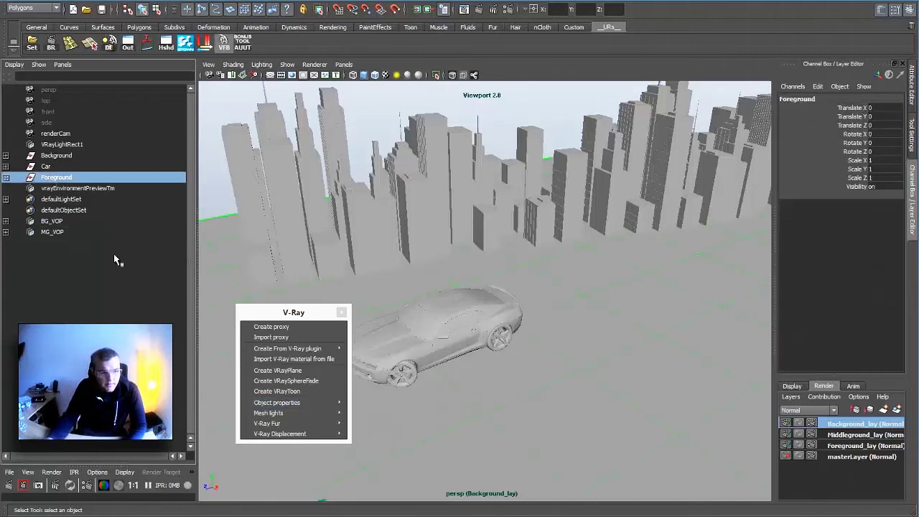
{"action": "left_click", "coordinate": [307, 406]}
{"action": "left_click", "coordinate": [388, 417]}
{"action": "left_click", "coordinate": [68, 243]}
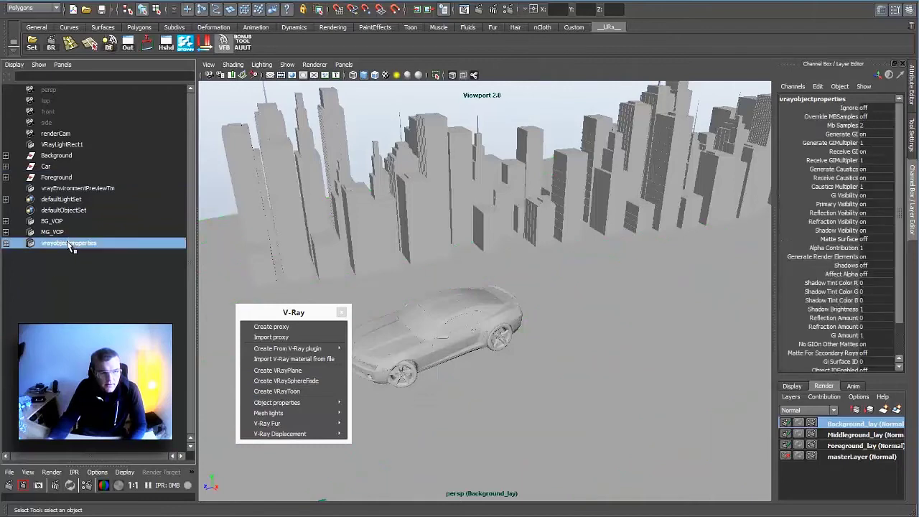
{"action": "double_click", "coordinate": [68, 243]}
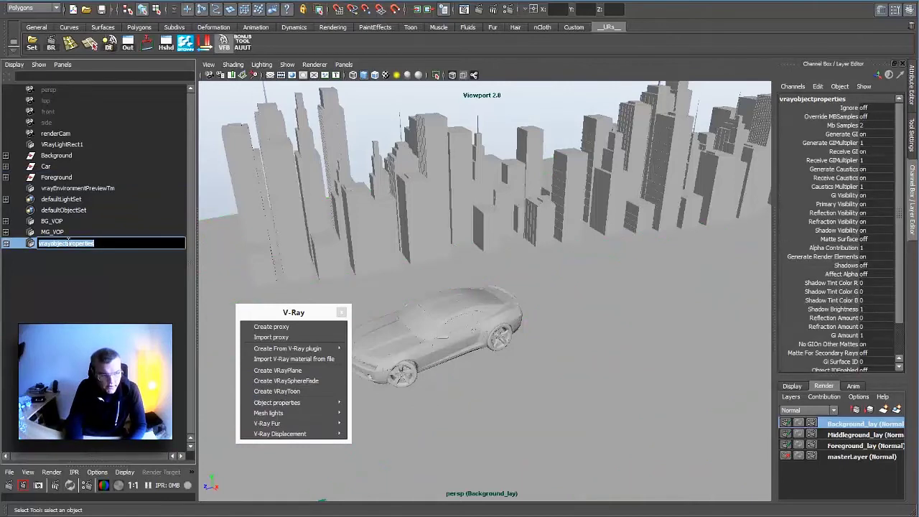
{"action": "type", "text": "FG_"}
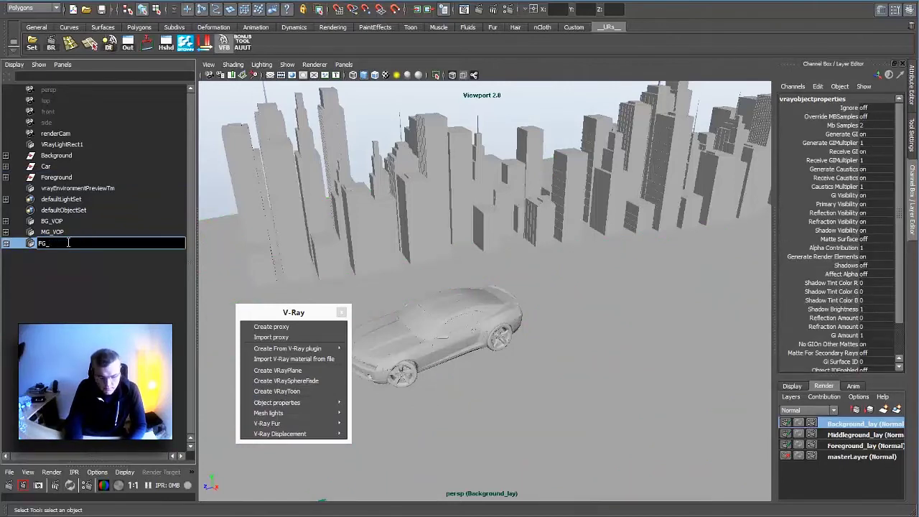
{"action": "type", "text": "VOP"}
{"action": "key", "text": "Return"}
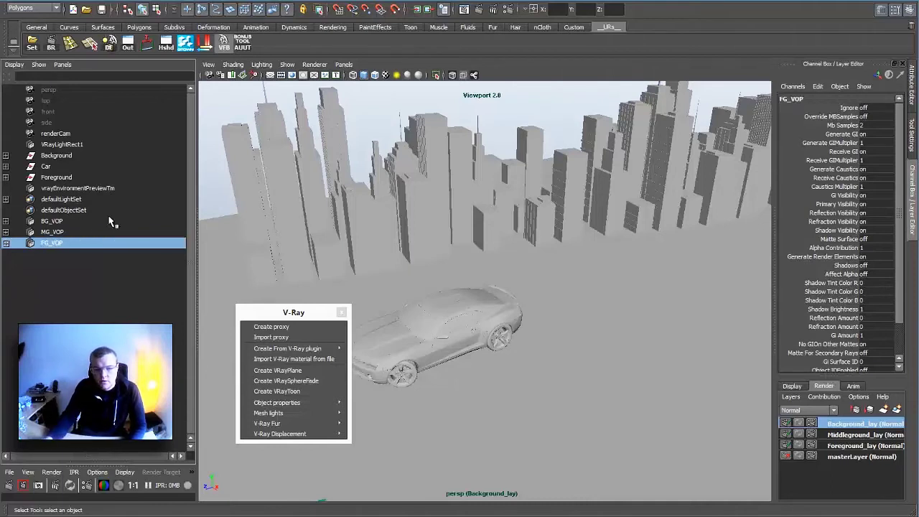
{"action": "left_click", "coordinate": [343, 313]}
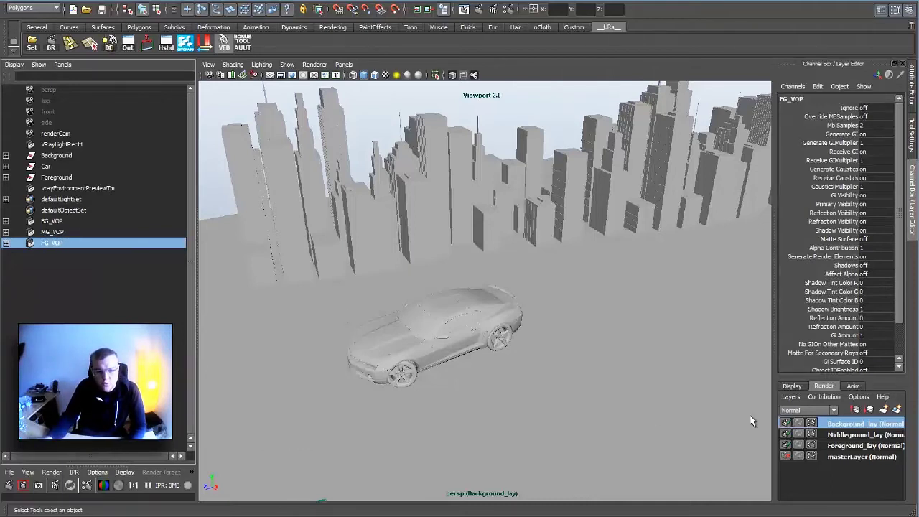
- In Foreground_lay, create a layer override for MG_VOP's Primary visibility and turn it off
{"action": "left_click", "coordinate": [837, 445]}
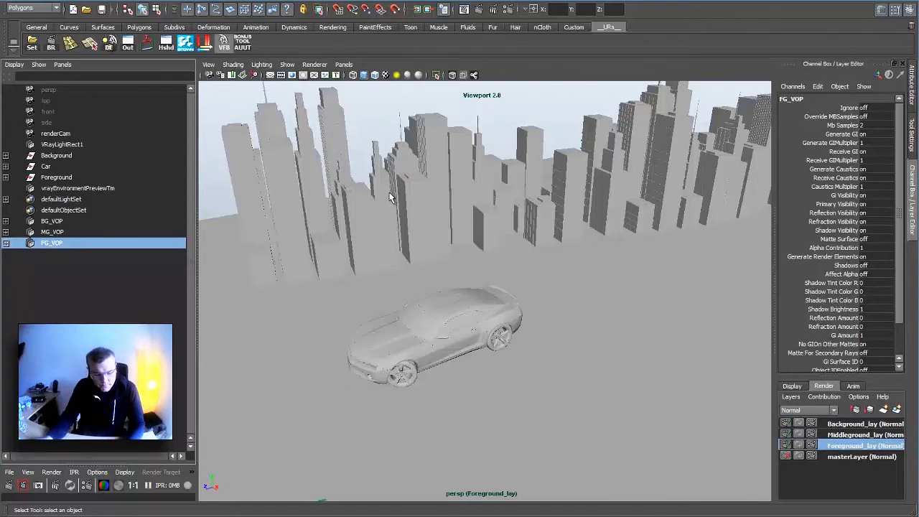
{"action": "left_click", "coordinate": [913, 94]}
{"action": "left_click_drag", "start_coordinate": [388, 272], "coordinate": [442, 279], "text": "alt"}
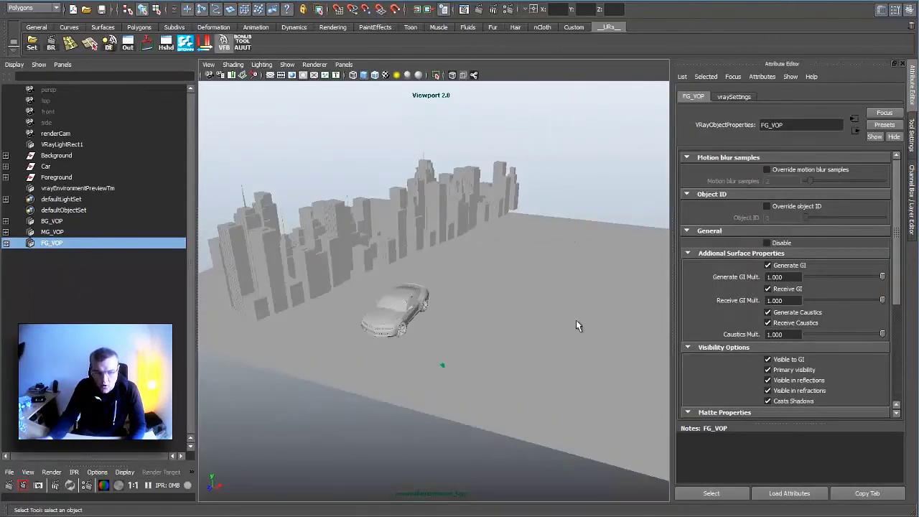
{"action": "left_click", "coordinate": [52, 232]}
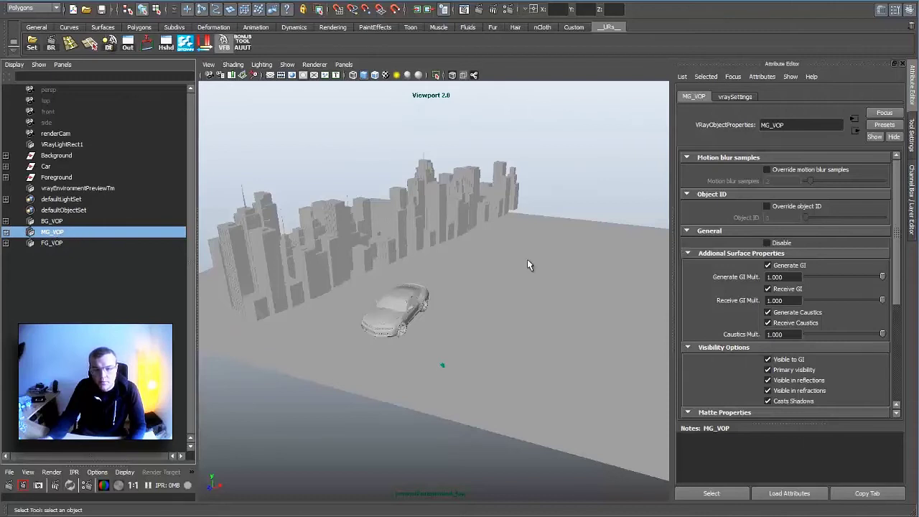
{"action": "left_click_drag", "start_coordinate": [896, 250], "coordinate": [898, 312]}
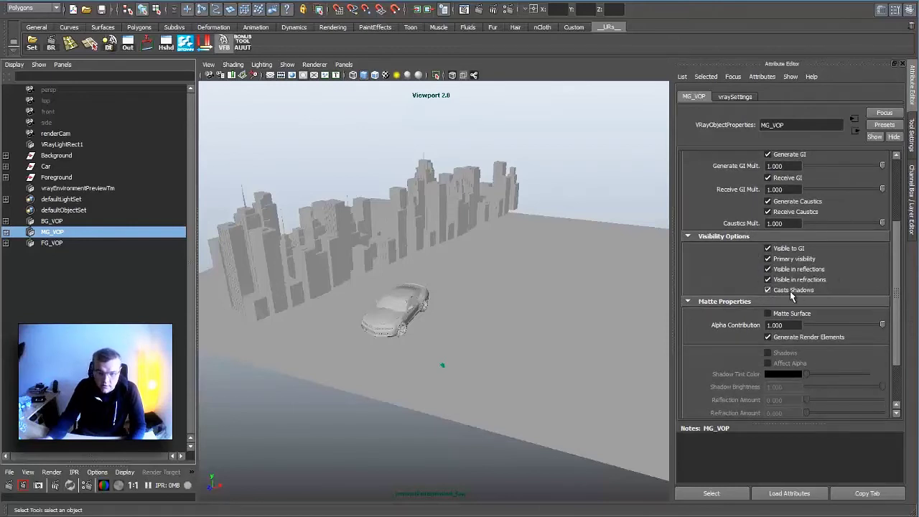
{"action": "left_click_drag", "start_coordinate": [896, 304], "coordinate": [896, 260]}
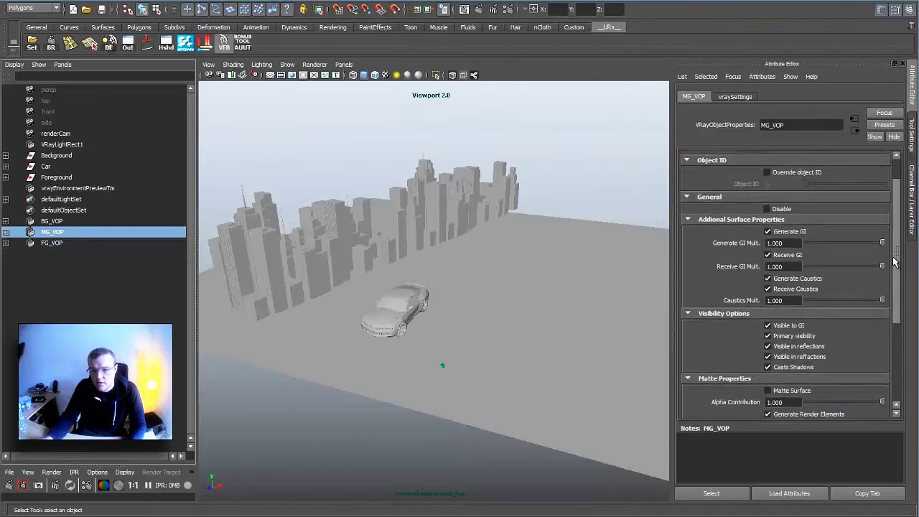
{"action": "left_click_drag", "start_coordinate": [897, 224], "coordinate": [896, 204]}
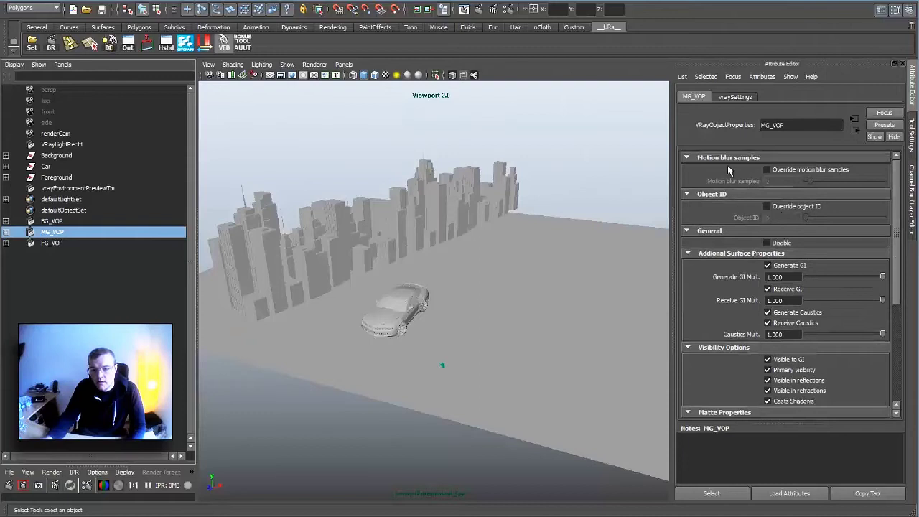
{"action": "left_click_drag", "start_coordinate": [897, 207], "coordinate": [896, 305]}
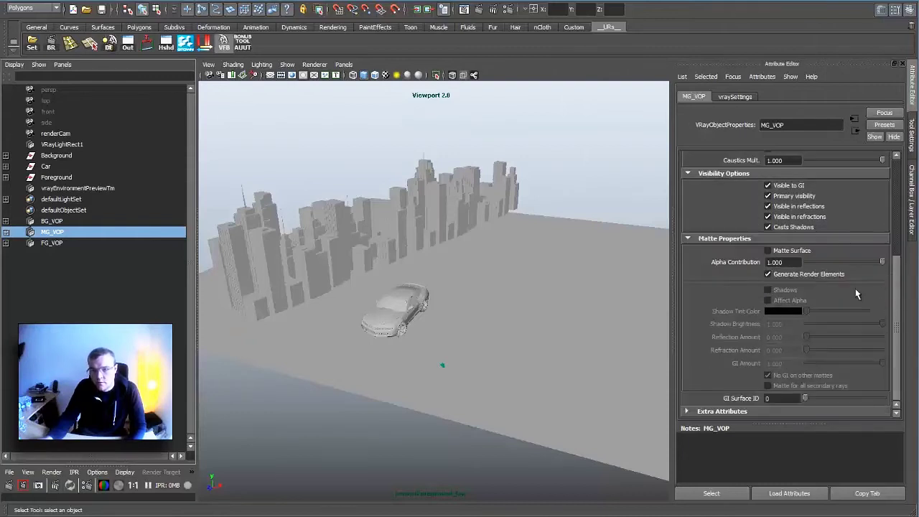
{"action": "mouse_move", "coordinate": [430, 287]}
{"action": "left_mouse_down", "text": "alt"}
{"action": "mouse_move", "coordinate": [590, 288]}
{"action": "mouse_move", "coordinate": [431, 294]}
{"action": "left_mouse_up", "text": "alt"}
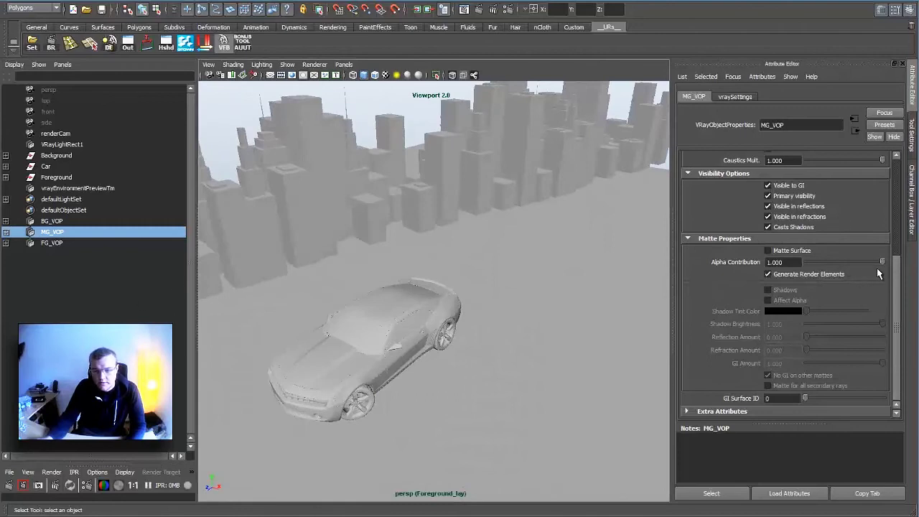
{"action": "left_click_drag", "start_coordinate": [896, 284], "coordinate": [895, 254]}
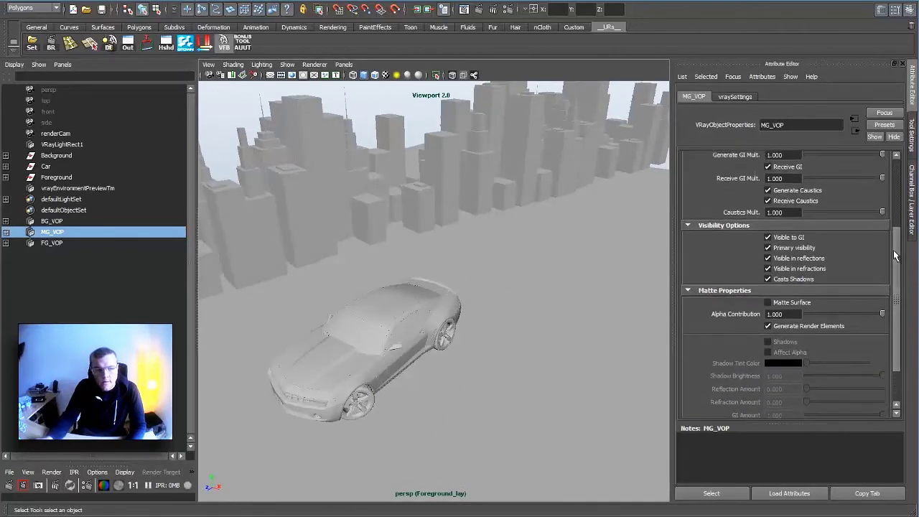
{"action": "right_click", "coordinate": [800, 248]}
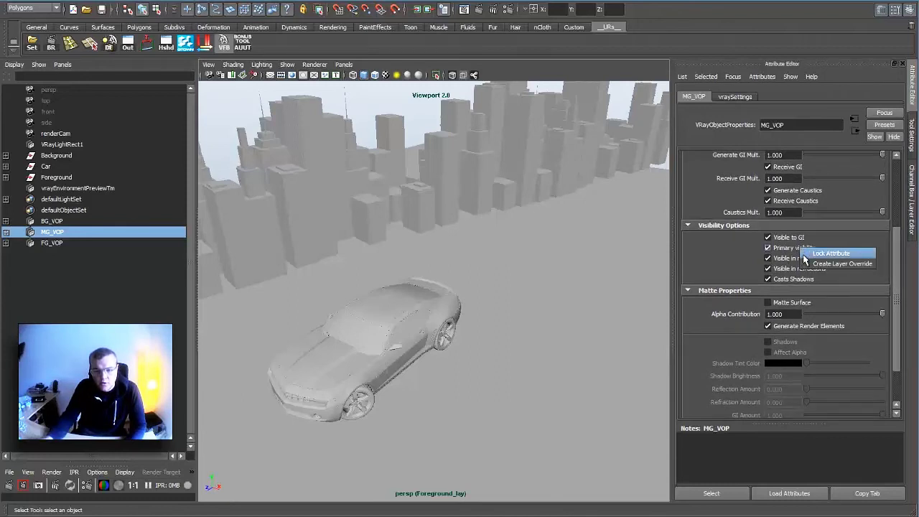
{"action": "left_click", "coordinate": [832, 264]}
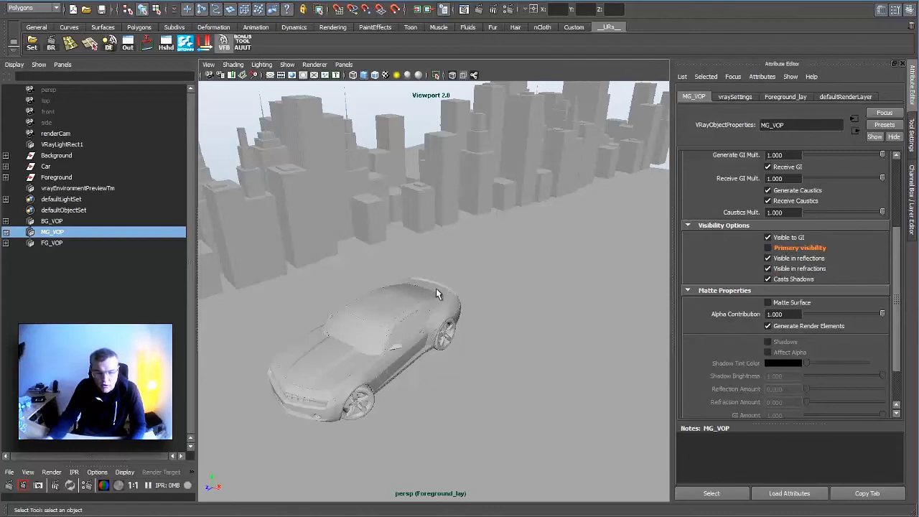
- In Foreground_lay, create a layer override for BG_VOP's Primary visibility and turn it off
{"action": "left_click_drag", "start_coordinate": [387, 325], "coordinate": [215, 280], "text": "alt"}
{"action": "left_click", "coordinate": [49, 221]}
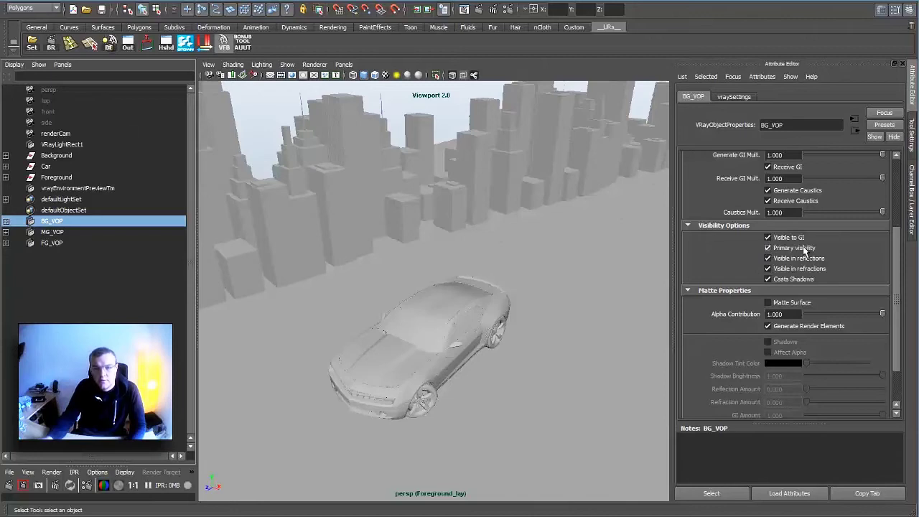
{"action": "right_click", "coordinate": [803, 248]}
{"action": "left_click", "coordinate": [824, 262]}
{"action": "left_click", "coordinate": [789, 248]}
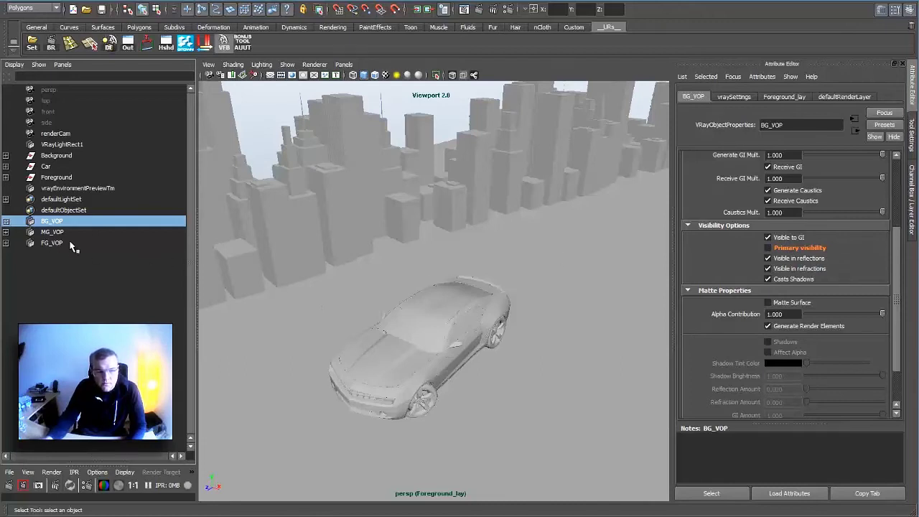
- Make Middleground_lay the active render layer and override BG_VOP's Primary visibility to off
{"action": "left_click", "coordinate": [911, 190]}
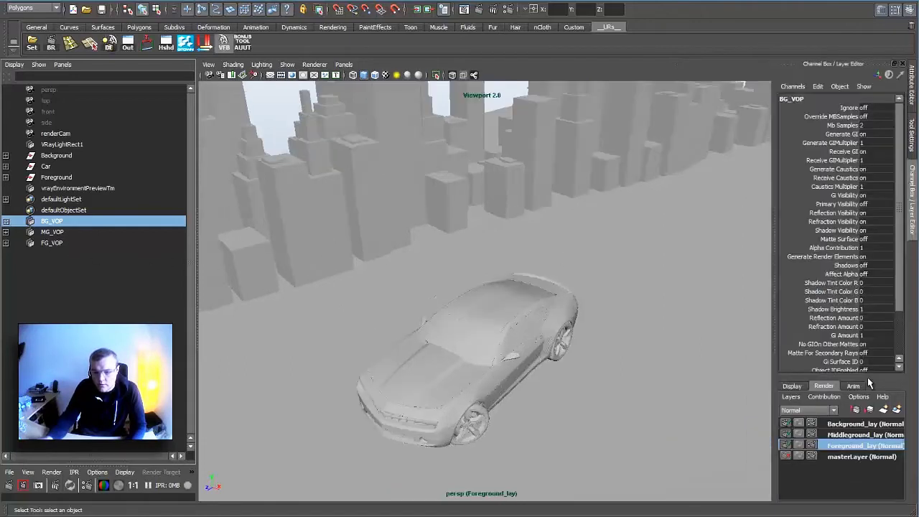
{"action": "left_click", "coordinate": [840, 435]}
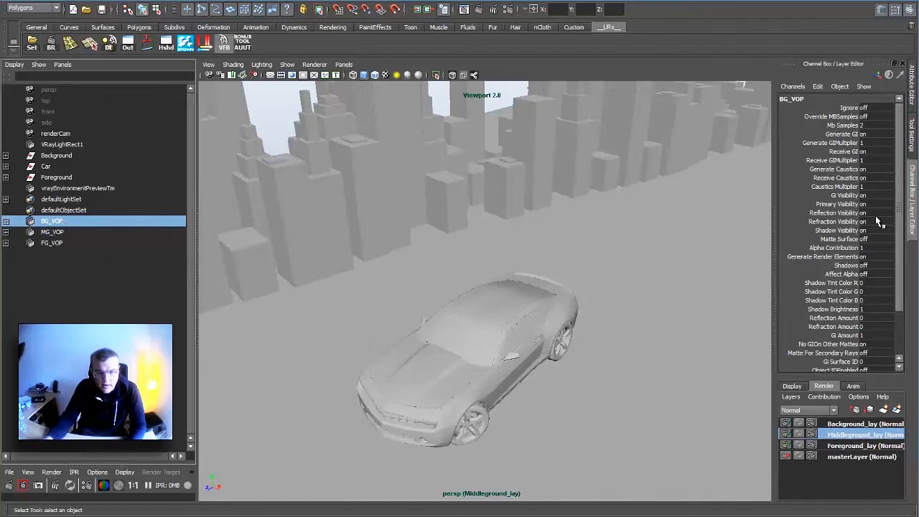
{"action": "left_click", "coordinate": [911, 86]}
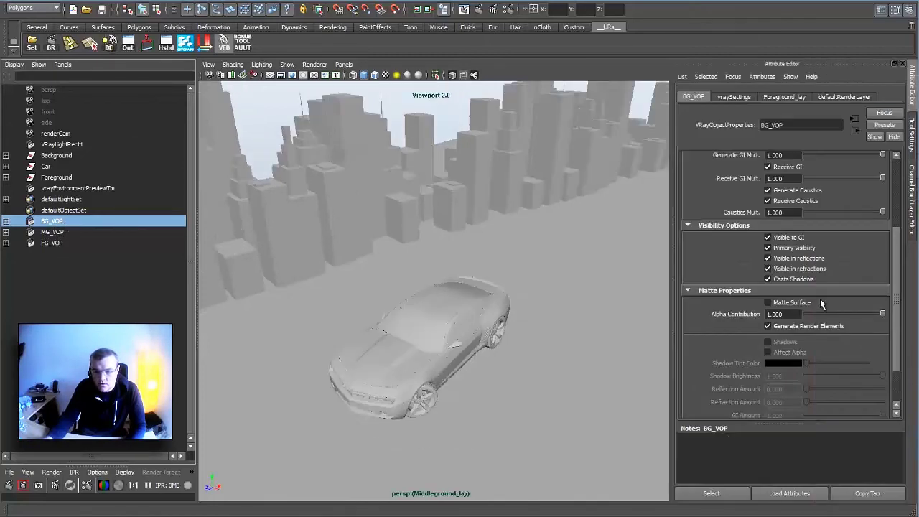
{"action": "right_click", "coordinate": [793, 248]}
{"action": "left_click", "coordinate": [808, 267]}
{"action": "left_click", "coordinate": [801, 249]}
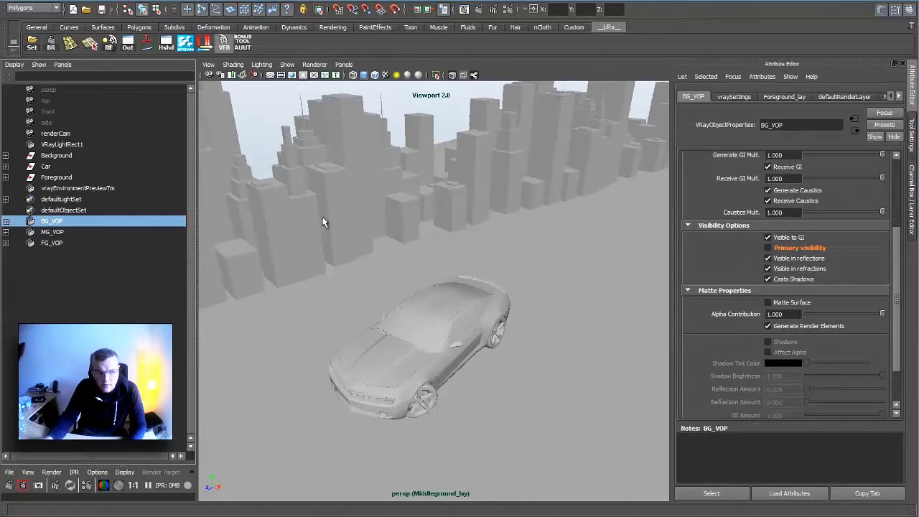
- In Middleground_lay, create a layer override for FG_VOP's Primary visibility and turn it off
{"action": "left_click", "coordinate": [49, 244]}
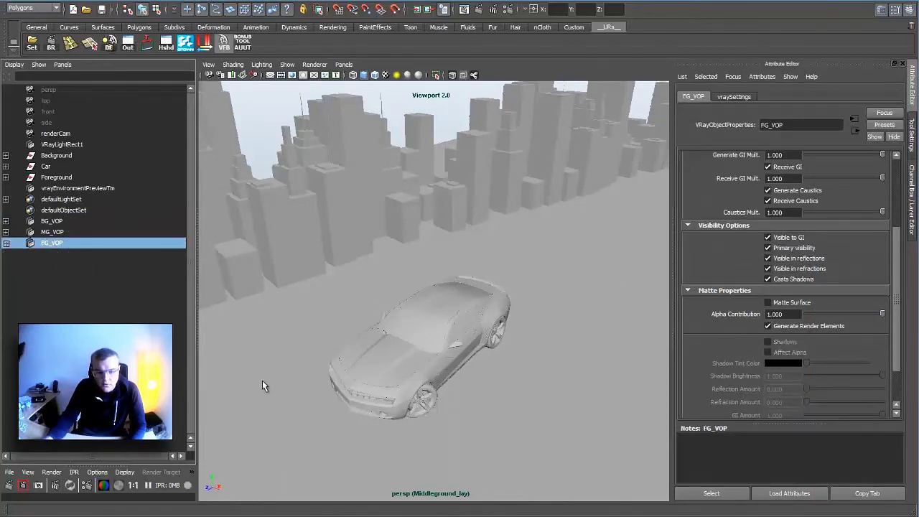
{"action": "right_click", "coordinate": [796, 249]}
{"action": "left_click", "coordinate": [825, 260]}
{"action": "left_click", "coordinate": [796, 248]}
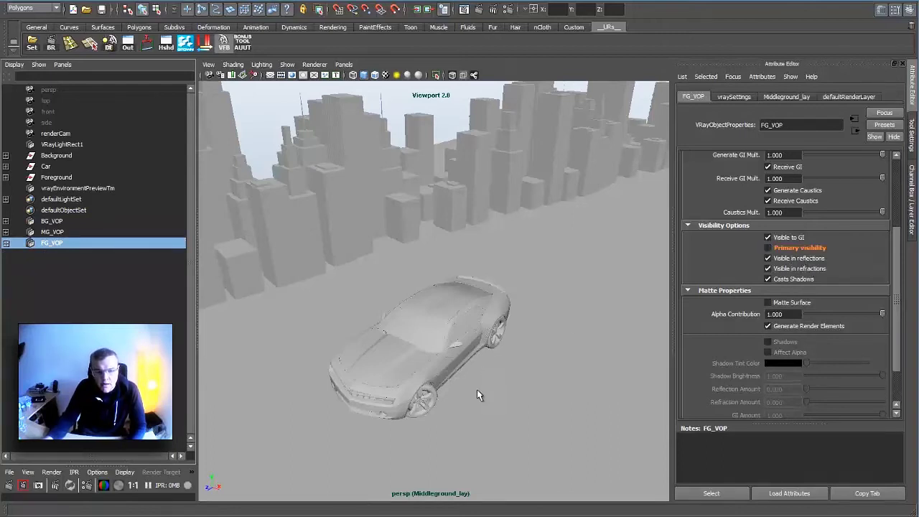
- Isolate the Car group in the viewport to inspect the wheels and body, and show the whole scene again
{"action": "left_click", "coordinate": [58, 168]}
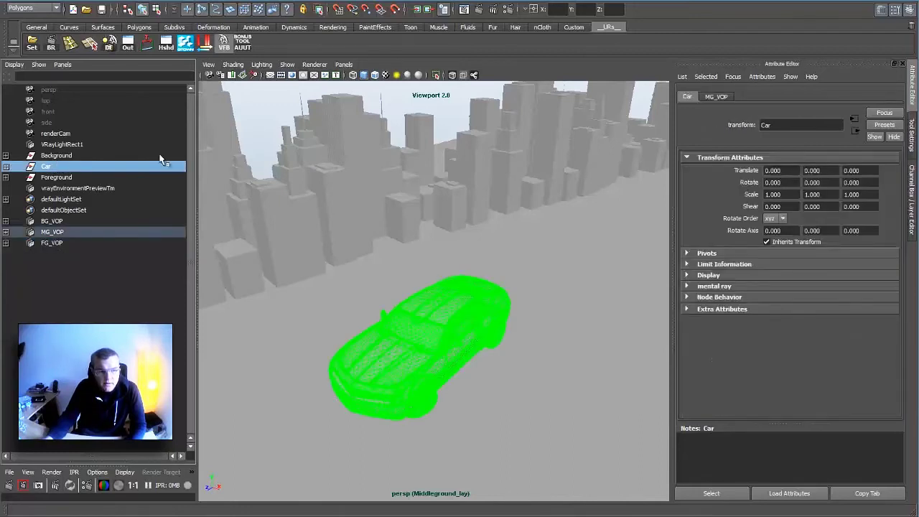
{"action": "left_click", "coordinate": [436, 74]}
{"action": "left_click", "coordinate": [450, 232]}
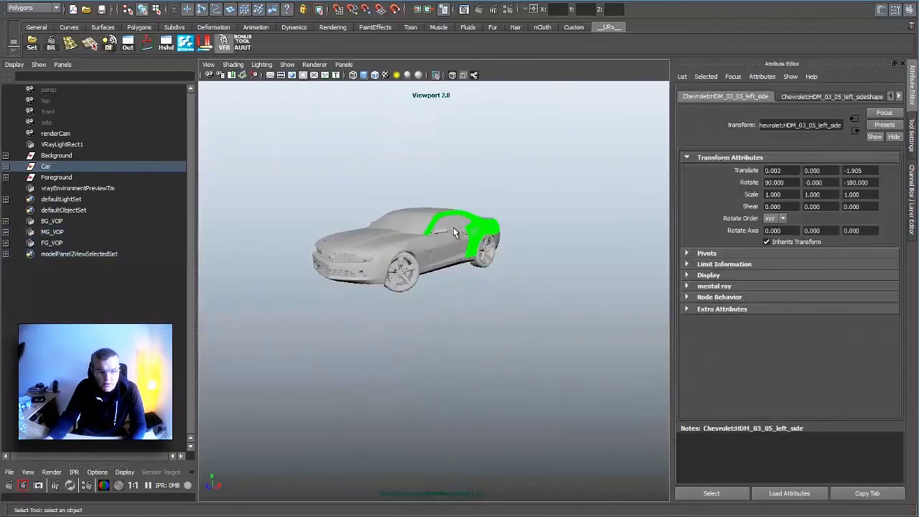
{"action": "left_click", "coordinate": [460, 309]}
{"action": "left_click_drag", "start_coordinate": [460, 310], "coordinate": [450, 327], "text": "alt"}
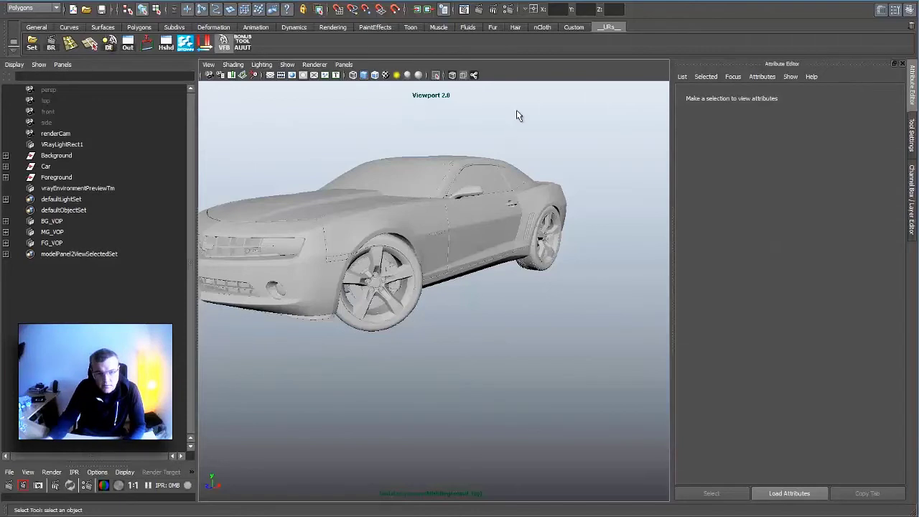
{"action": "left_click", "coordinate": [436, 75]}
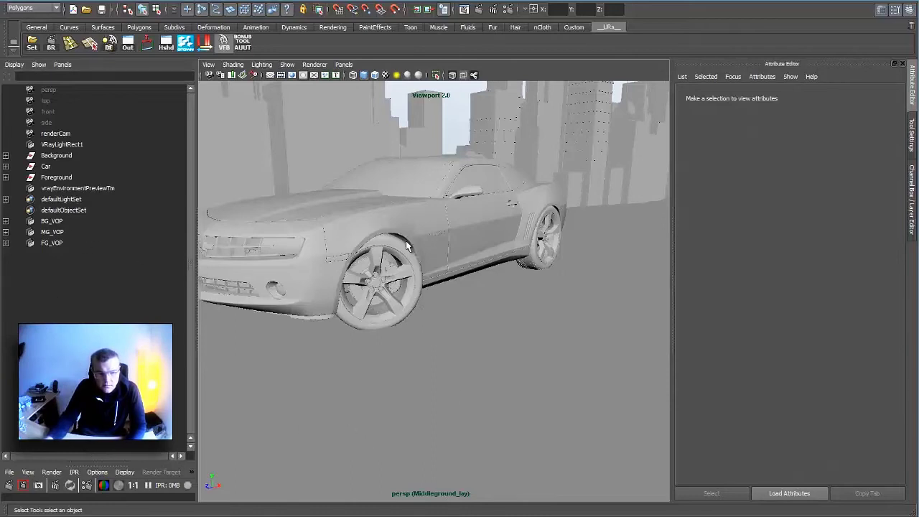
- In Middleground_lay, create a layer override for FG_VOP's Matte Surface and enable it
{"action": "left_click", "coordinate": [55, 244]}
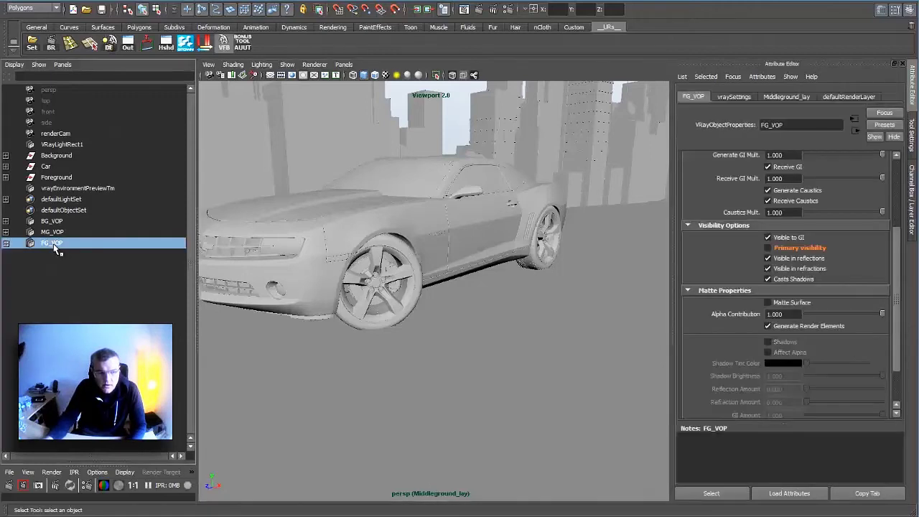
{"action": "right_click", "coordinate": [794, 306]}
{"action": "left_click", "coordinate": [825, 319]}
{"action": "left_click", "coordinate": [802, 303]}
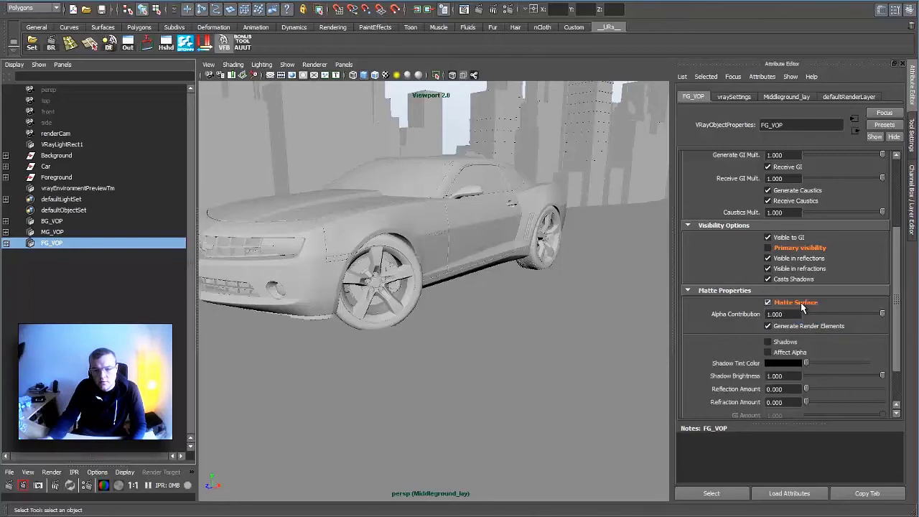
- Override FG_VOP's Alpha Contribution to -1 in Middleground_lay and turn its Primary visibility back on
{"action": "right_click", "coordinate": [740, 318]}
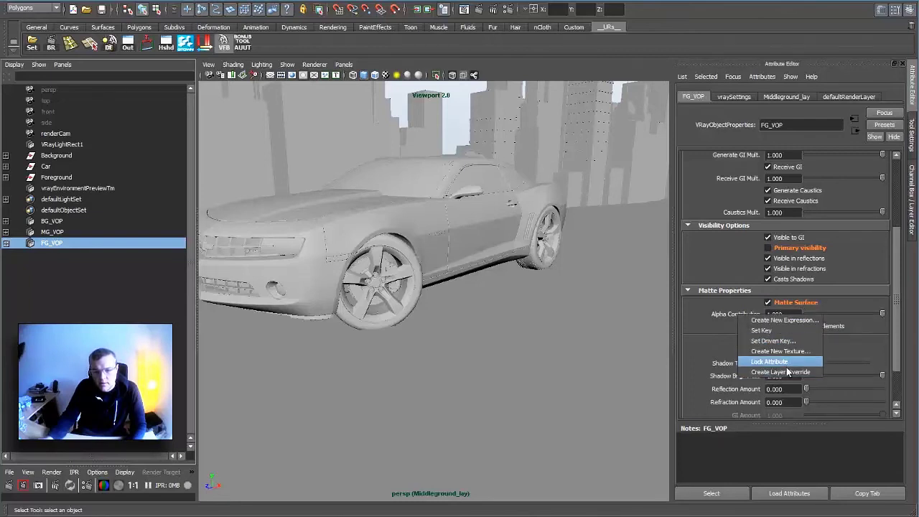
{"action": "left_click", "coordinate": [788, 372]}
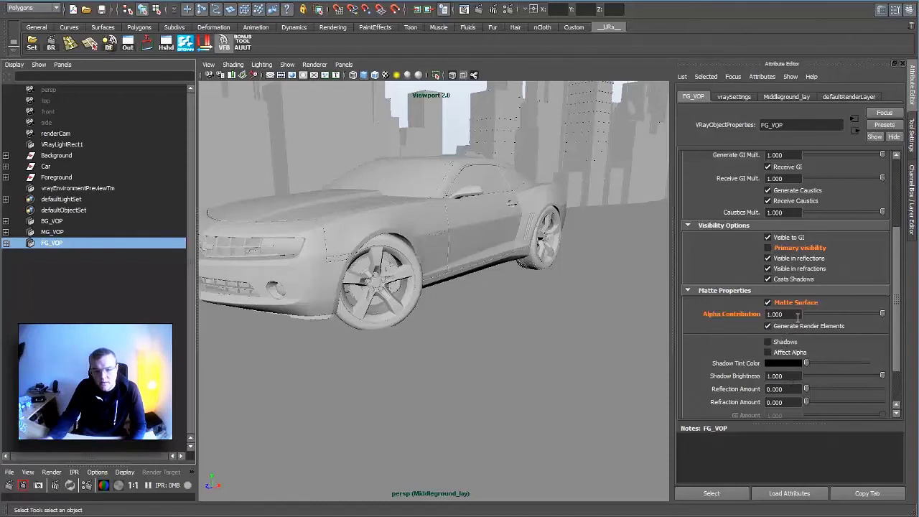
{"action": "left_click_drag", "start_coordinate": [882, 314], "coordinate": [803, 325]}
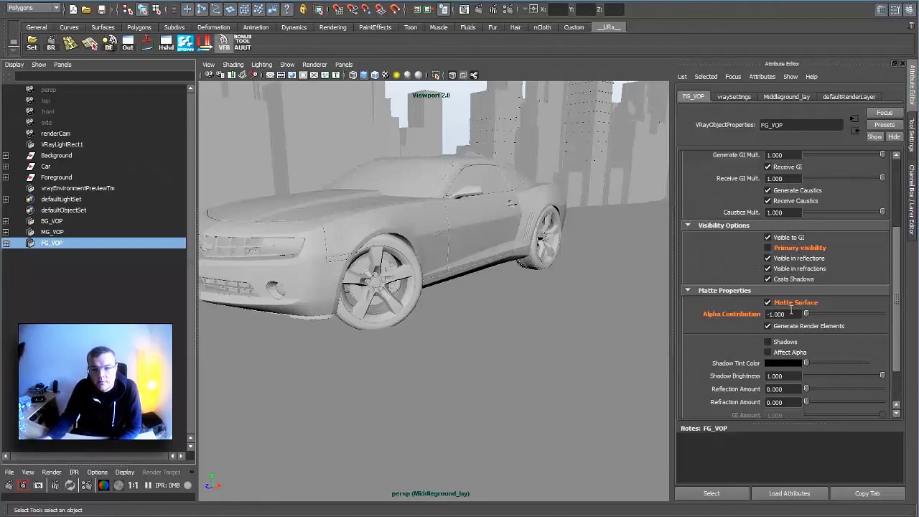
{"action": "left_click", "coordinate": [786, 249]}
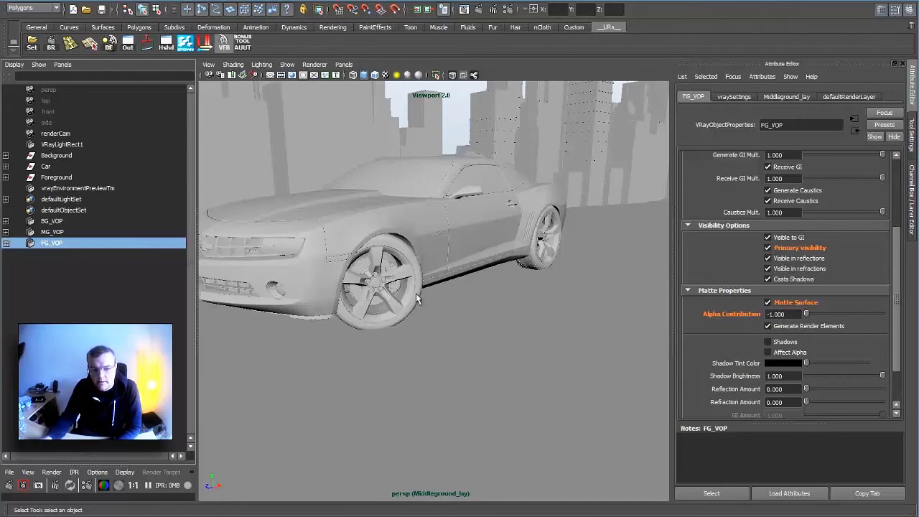
- Make Foreground_lay the active render layer and check the visibility and matte settings of MG_VOP
{"action": "left_click", "coordinate": [912, 200]}
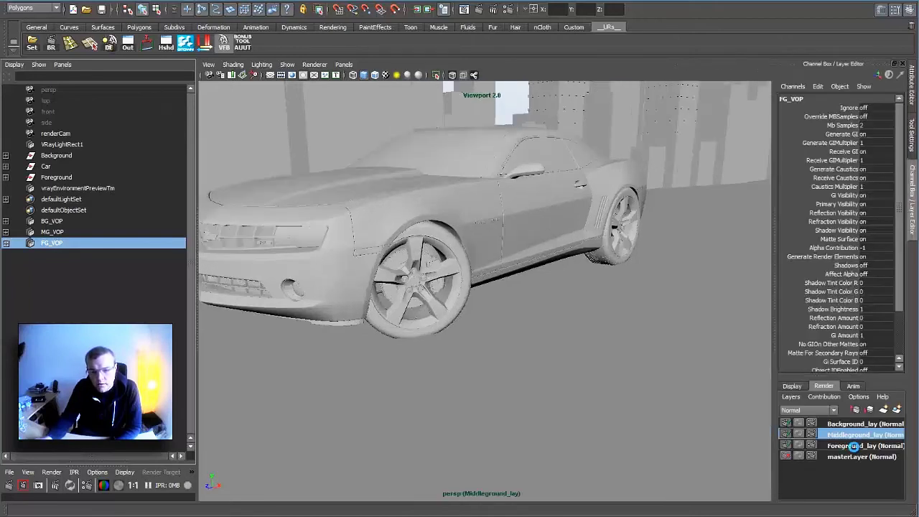
{"action": "left_click", "coordinate": [854, 447]}
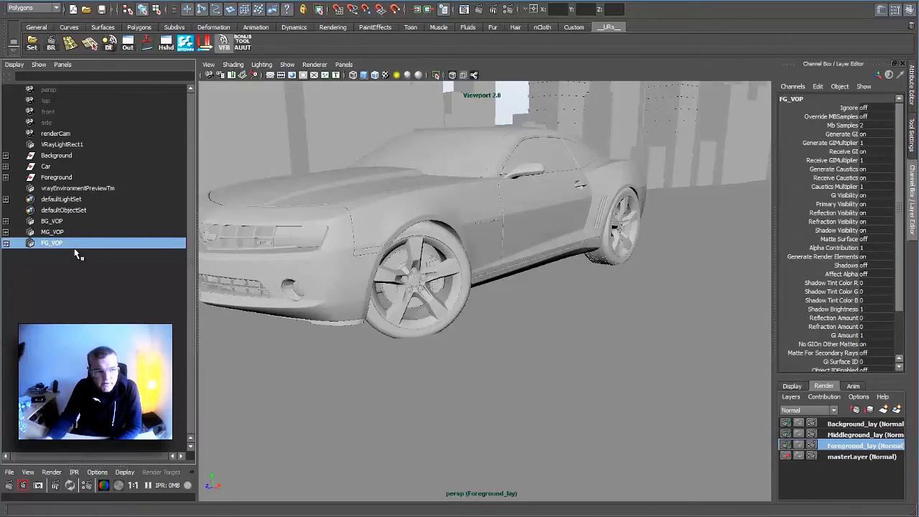
{"action": "middle_click_drag", "start_coordinate": [61, 249], "coordinate": [62, 235]}
{"action": "left_click", "coordinate": [912, 85]}
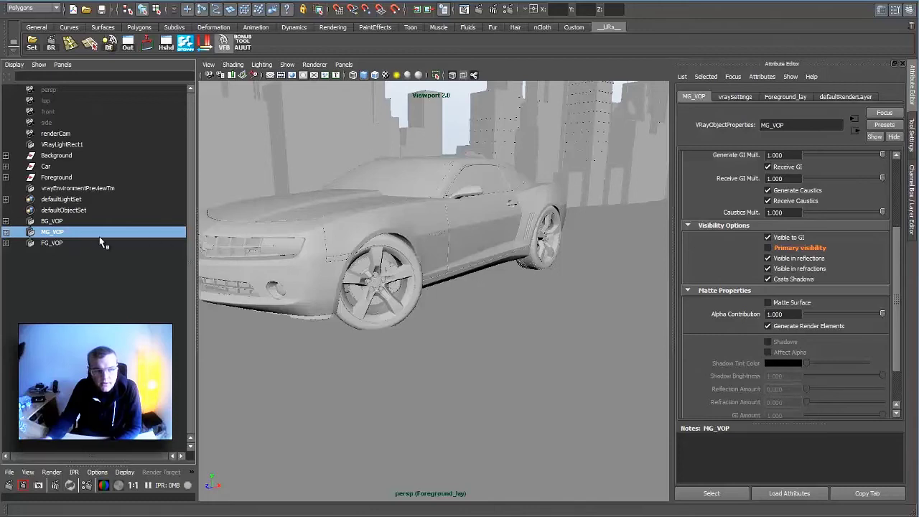
{"action": "left_click", "coordinate": [912, 199]}
- In Background_lay, create layer overrides for the Primary visibility of MG_VOP and FG_VOP and turn both off
{"action": "left_click", "coordinate": [852, 424]}
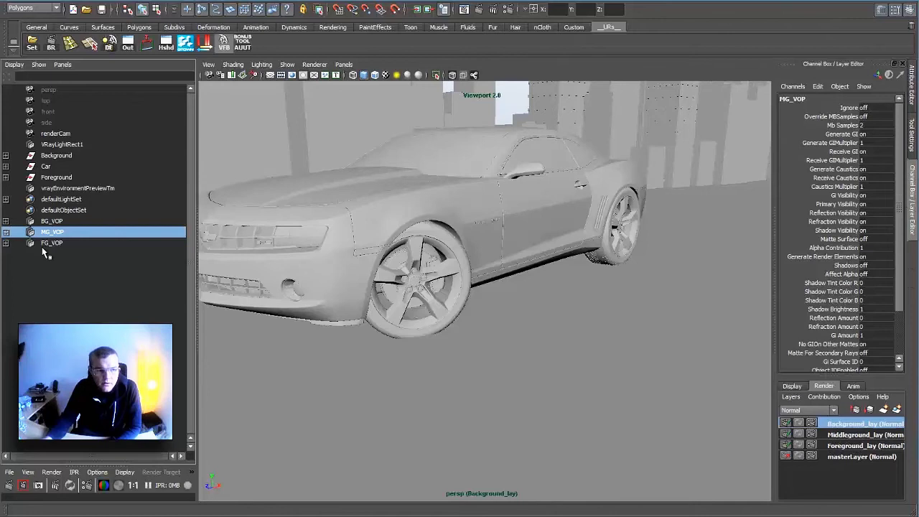
{"action": "left_click", "coordinate": [914, 104]}
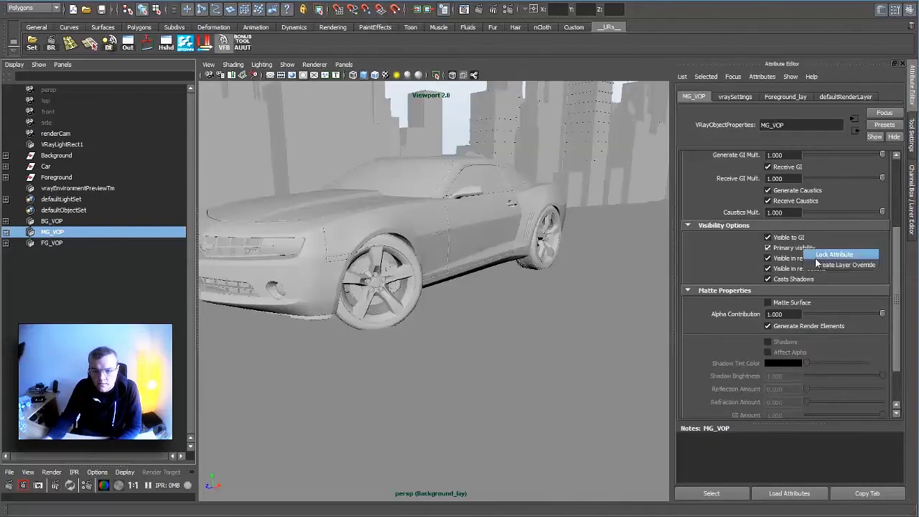
{"action": "left_click", "coordinate": [56, 243]}
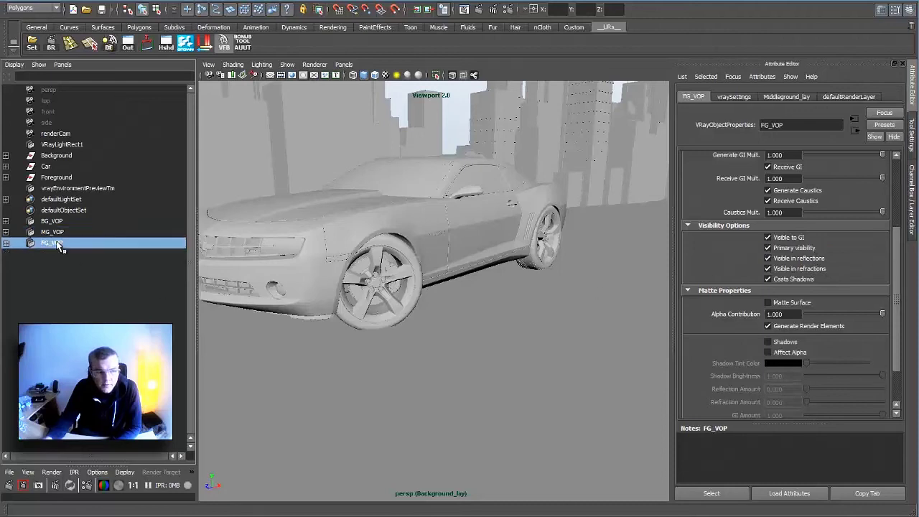
{"action": "left_click", "coordinate": [801, 249]}
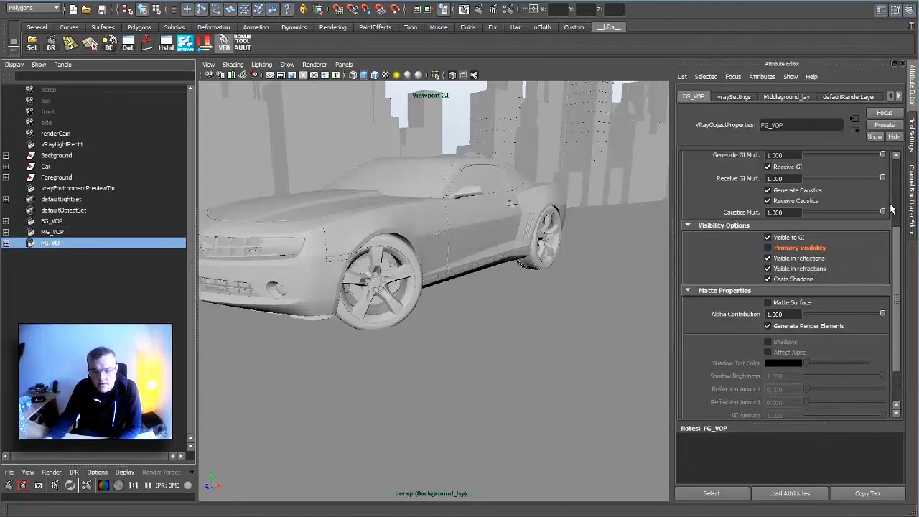
- Review the visibility and matte overrides of the BG, MG and FG object properties across Background_lay, Middleground_lay and Foreground_lay
{"action": "left_click", "coordinate": [909, 193]}
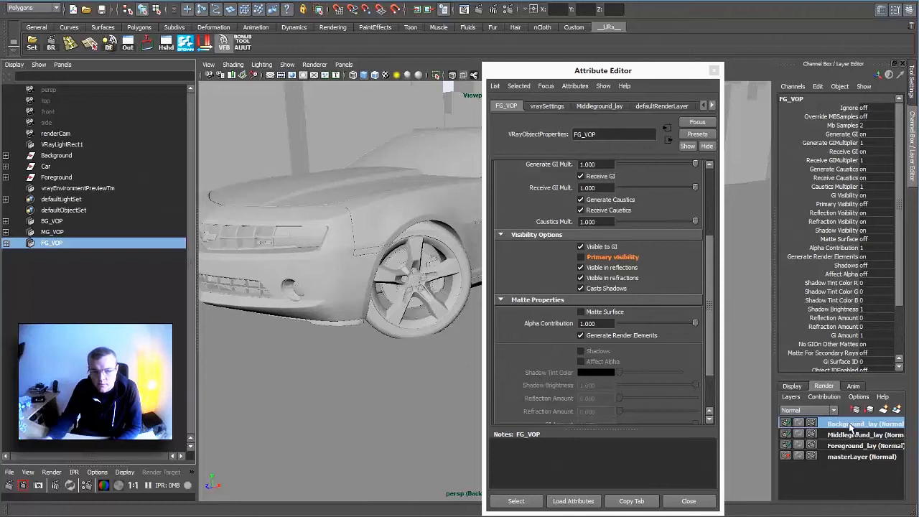
{"action": "left_click", "coordinate": [52, 232]}
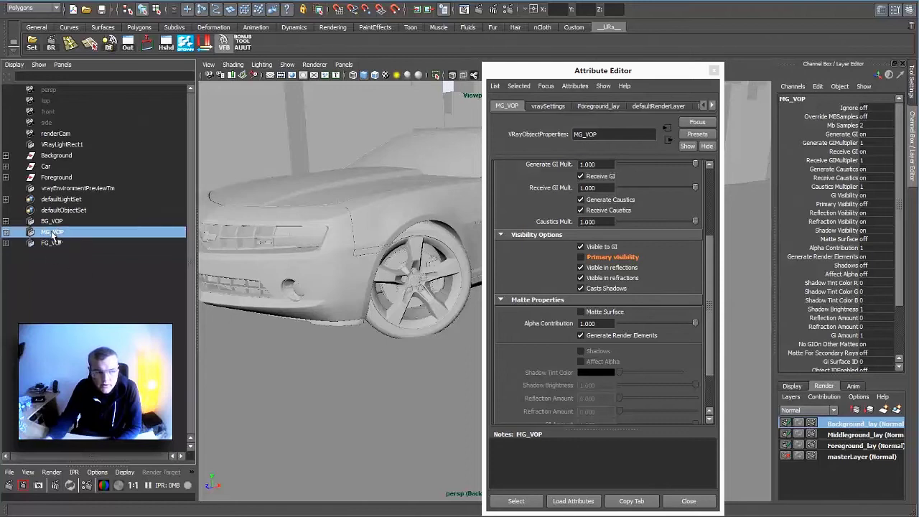
{"action": "left_click", "coordinate": [55, 244]}
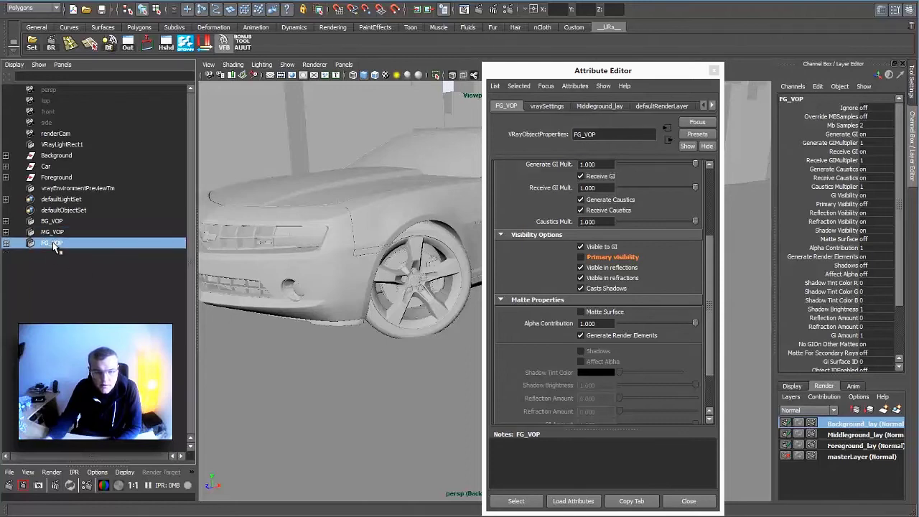
{"action": "left_click", "coordinate": [843, 434]}
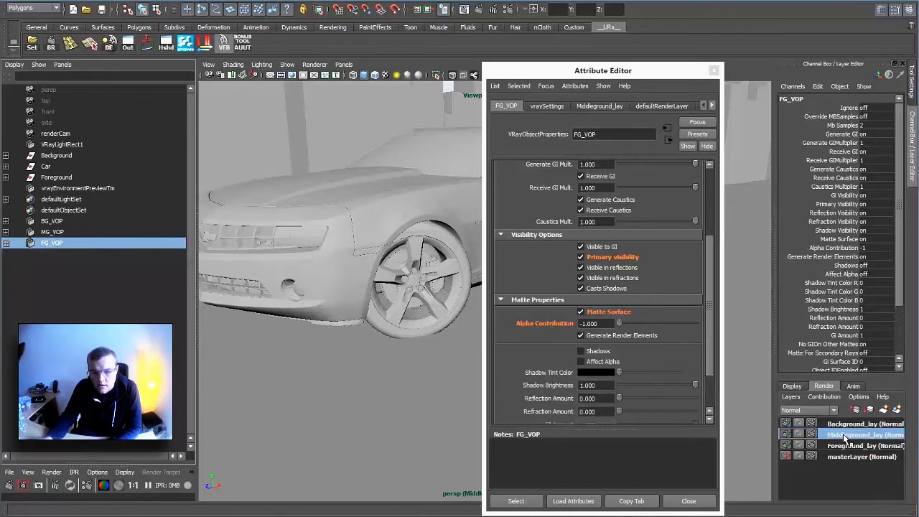
{"action": "left_click", "coordinate": [49, 224]}
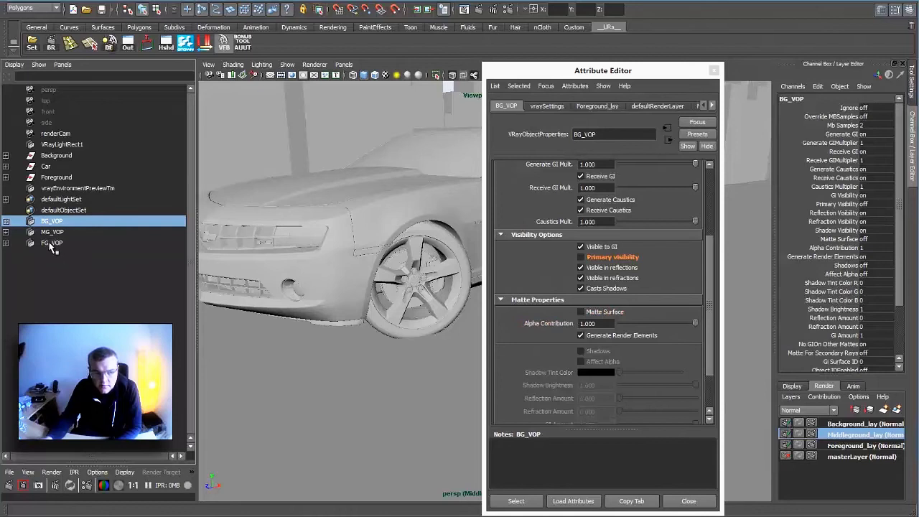
{"action": "left_click", "coordinate": [50, 244]}
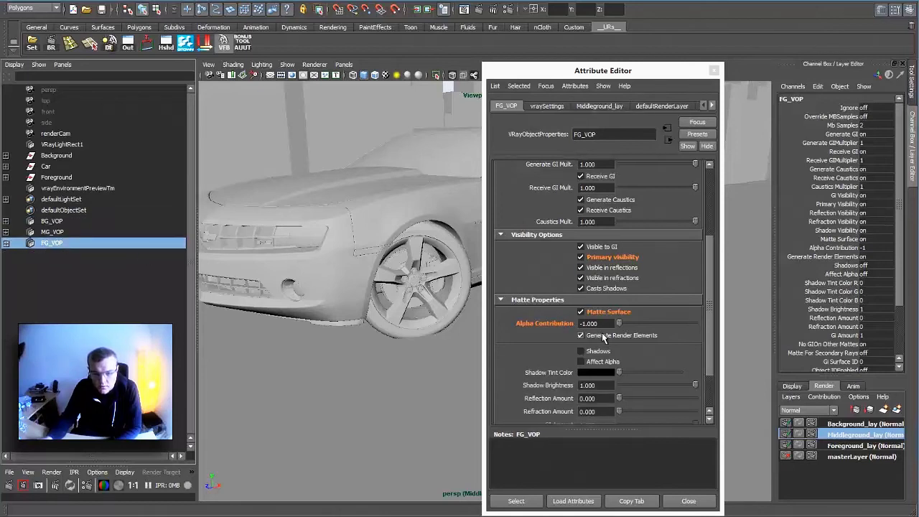
{"action": "left_click", "coordinate": [821, 445]}
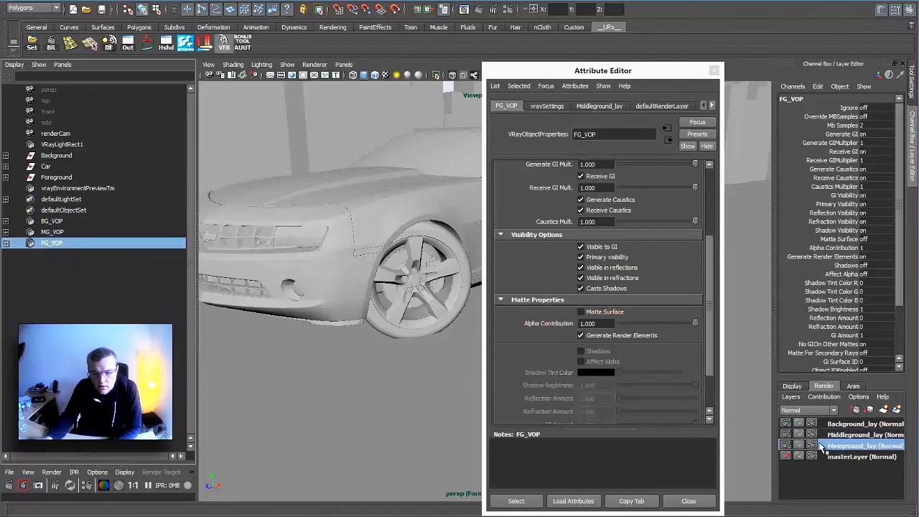
{"action": "left_click", "coordinate": [72, 221]}
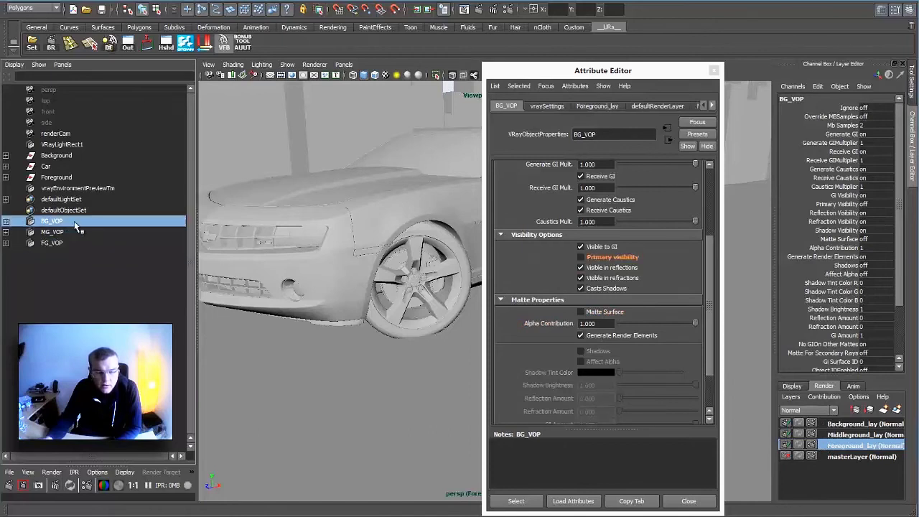
{"action": "left_click", "coordinate": [58, 232]}
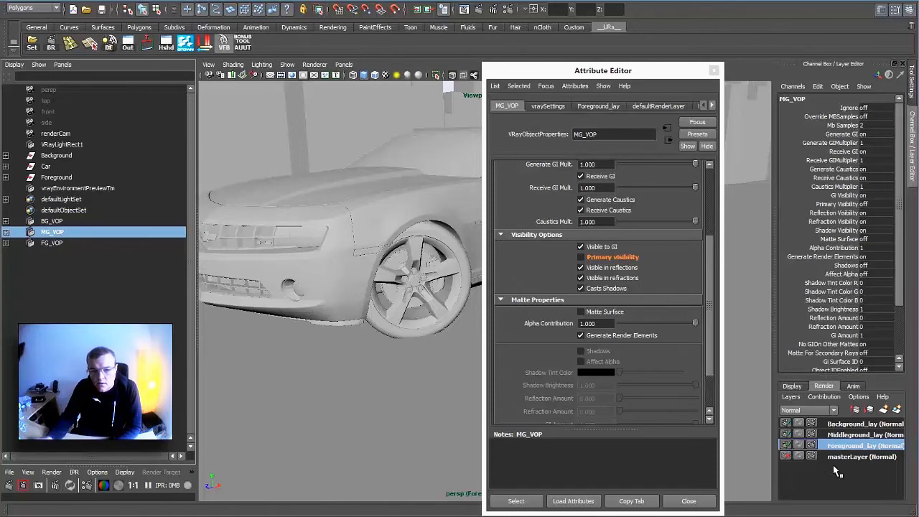
{"action": "left_click_drag", "start_coordinate": [534, 73], "coordinate": [893, 75]}
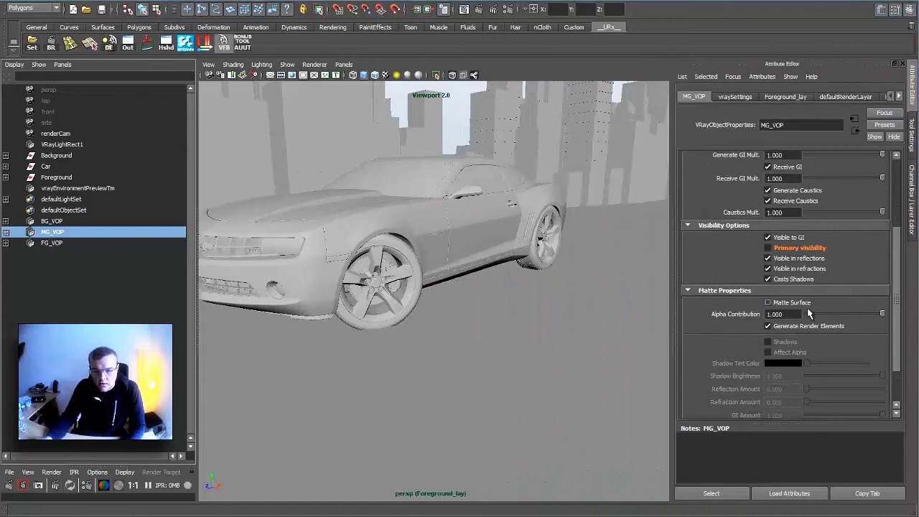
- Orbit out to view the car and city, render Foreground_lay through renderCam, and check its alpha channel
{"action": "left_click", "coordinate": [912, 197]}
{"action": "right_click_drag", "start_coordinate": [676, 328], "coordinate": [404, 289], "text": "alt"}
{"action": "left_click_drag", "start_coordinate": [404, 289], "coordinate": [421, 291], "text": "alt"}
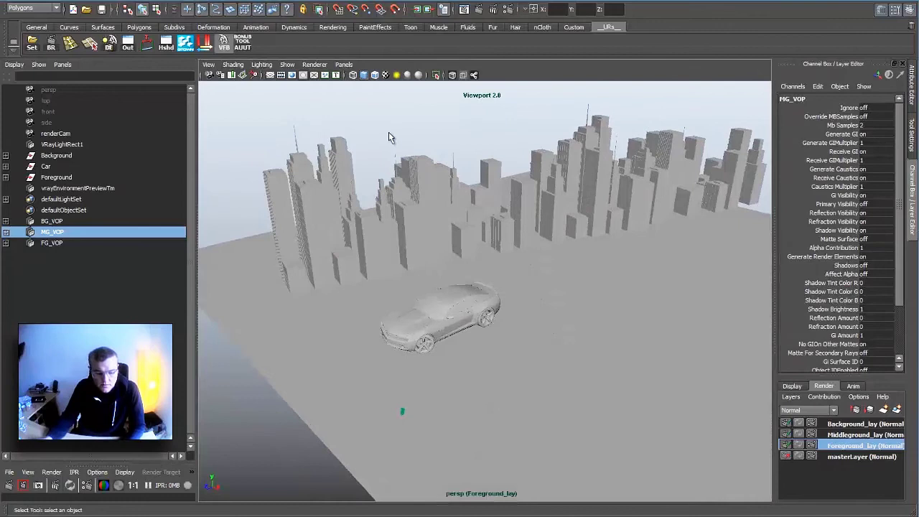
{"action": "right_click_drag", "start_coordinate": [415, 208], "coordinate": [393, 218], "text": "alt"}
{"action": "left_click_drag", "start_coordinate": [394, 217], "coordinate": [531, 237], "text": "alt"}
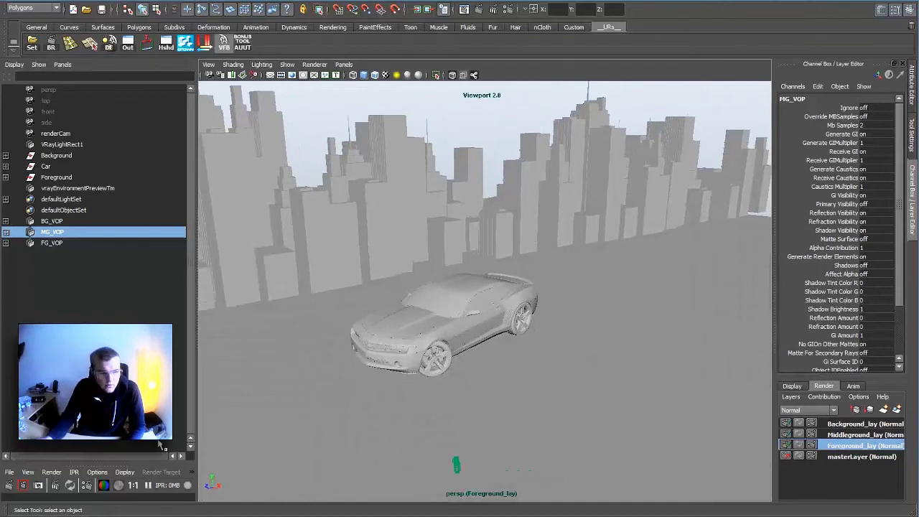
{"action": "right_click", "coordinate": [10, 490]}
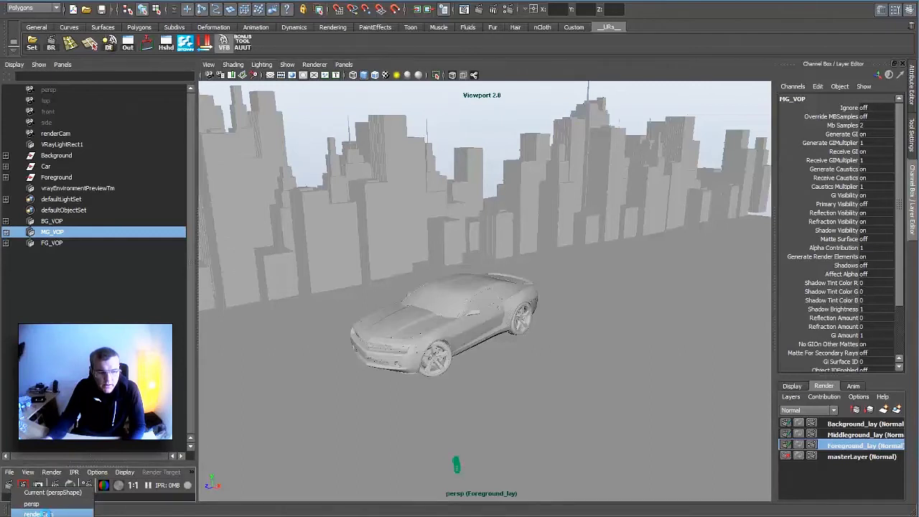
{"action": "left_click", "coordinate": [42, 514]}
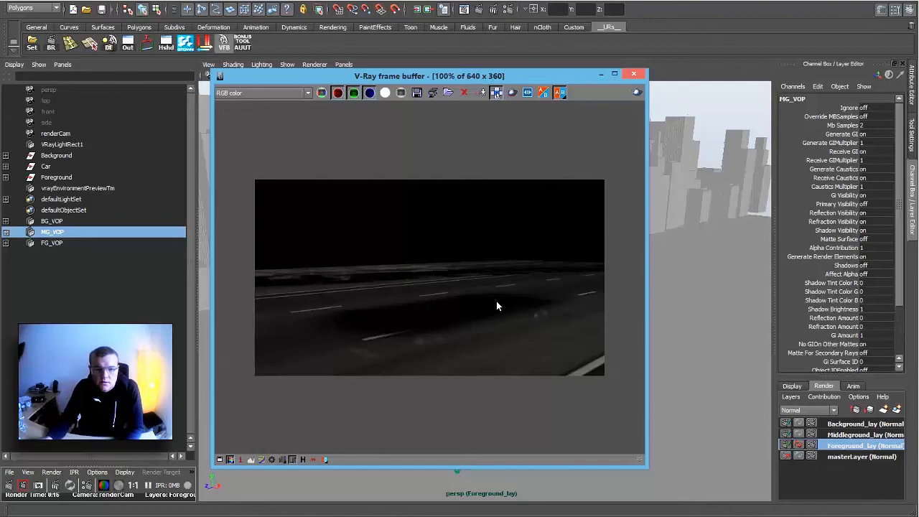
{"action": "left_click", "coordinate": [384, 94]}
{"action": "left_click", "coordinate": [385, 94]}
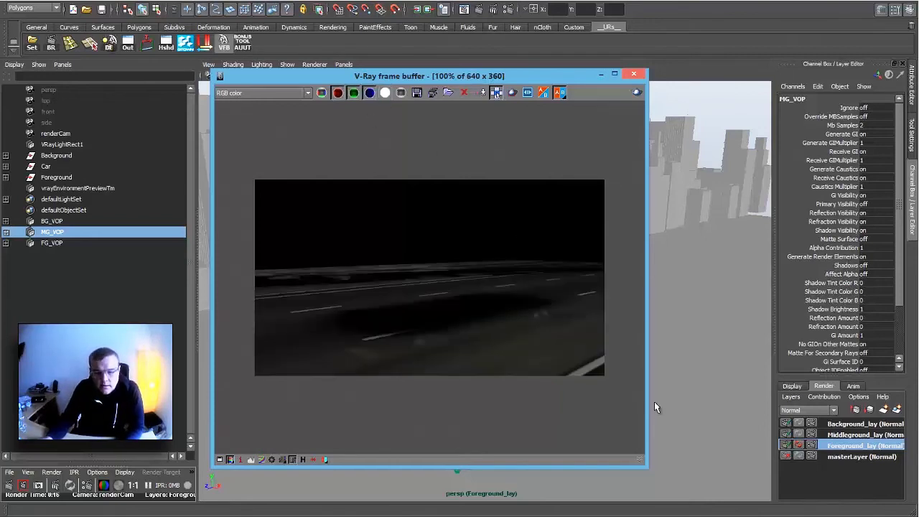
- Render Middleground_lay in the V-Ray frame buffer and check its alpha channel before returning to RGB color
{"action": "left_click", "coordinate": [846, 435]}
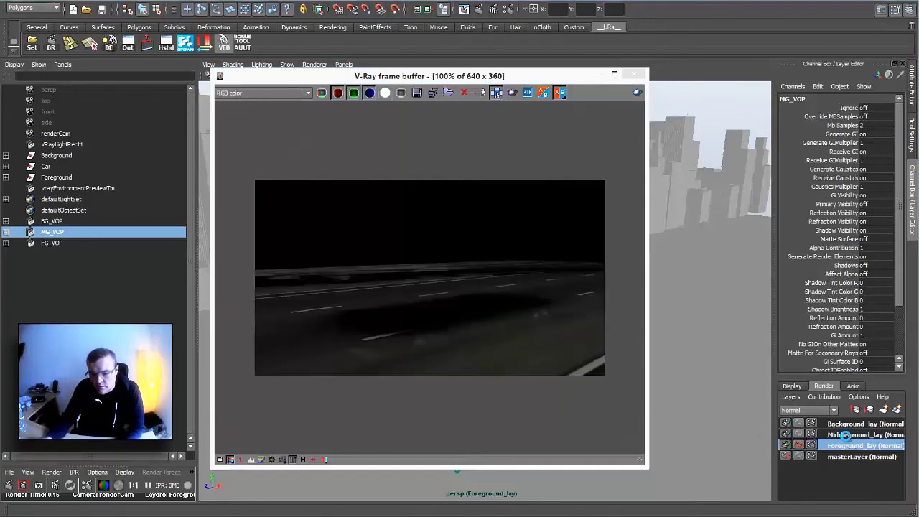
{"action": "left_click", "coordinate": [637, 92]}
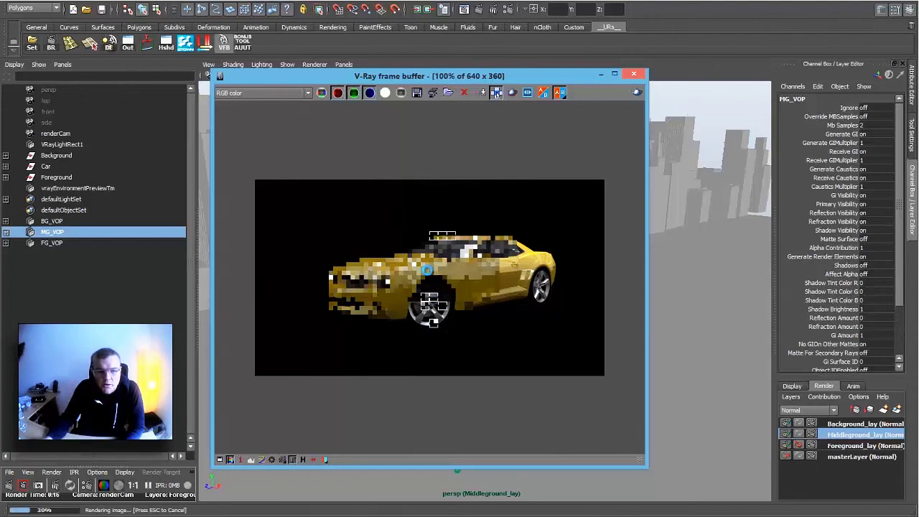
{"action": "left_click", "coordinate": [385, 92]}
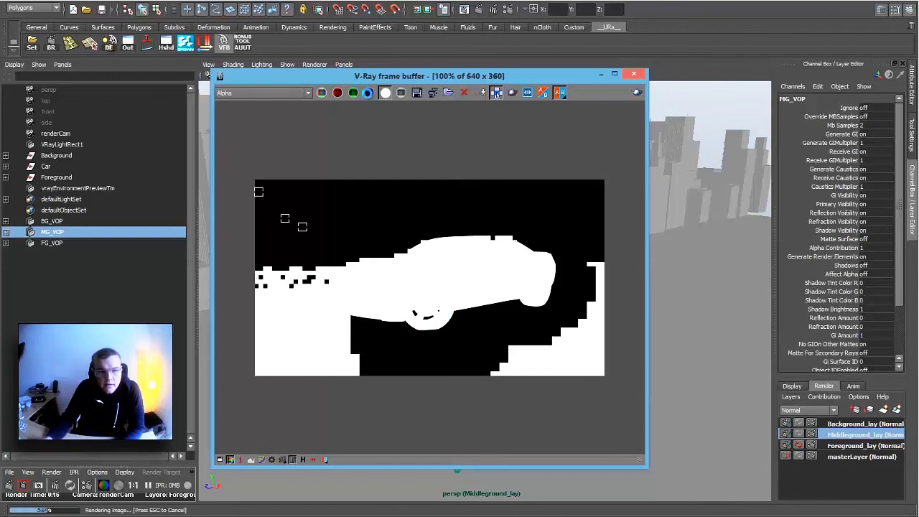
{"action": "left_click", "coordinate": [322, 93]}
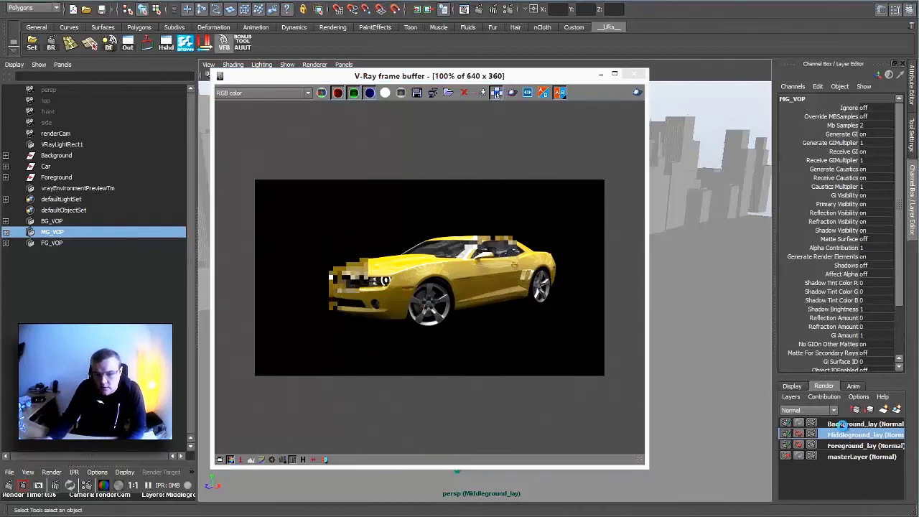
- Render Background_lay, check its alpha channel, and close the V-Ray frame buffer
{"action": "left_click", "coordinate": [839, 424]}
{"action": "left_click", "coordinate": [636, 93]}
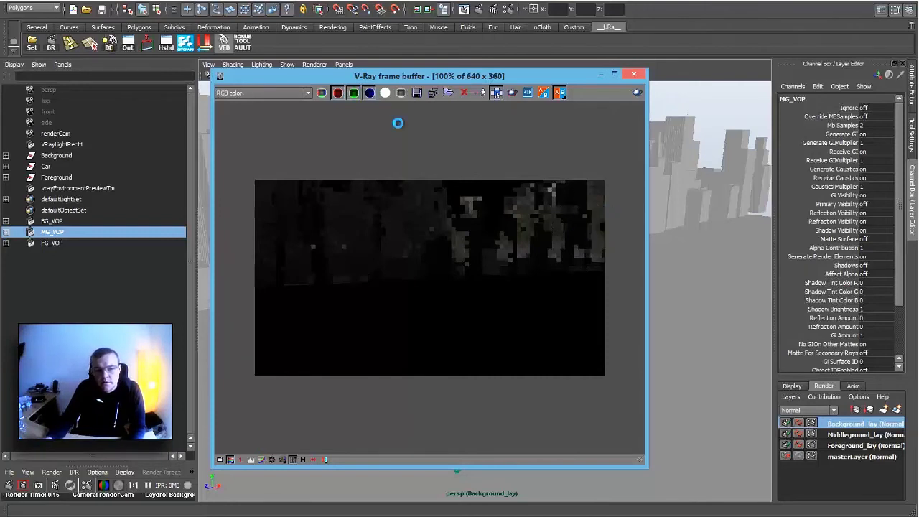
{"action": "left_click", "coordinate": [384, 92]}
{"action": "left_click", "coordinate": [384, 92]}
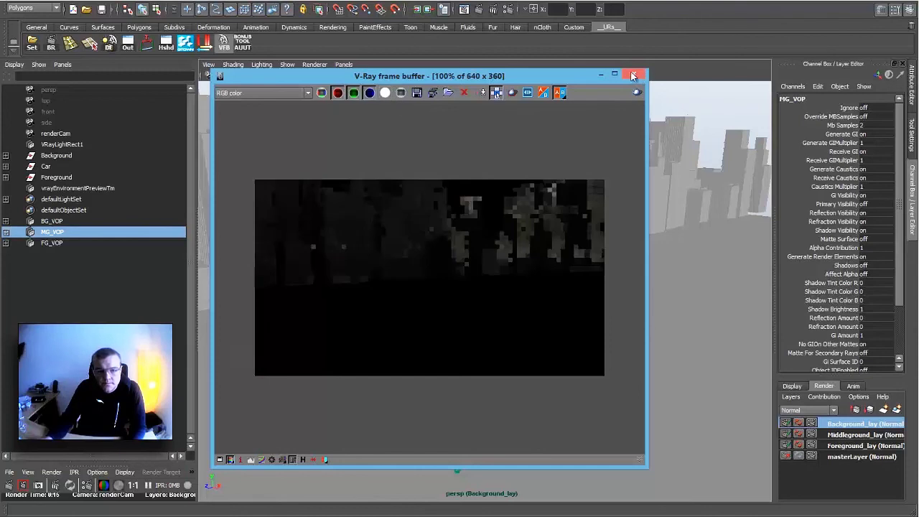
{"action": "left_click", "coordinate": [634, 74]}
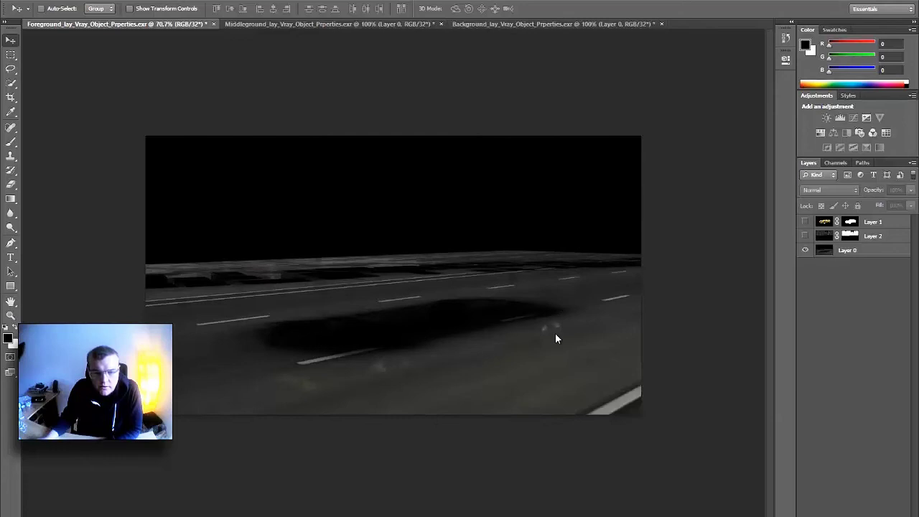
- In Photoshop, show Layer 2 with the city and Layer 1 with the car above the road in the Foreground_lay composite
{"action": "left_click", "coordinate": [805, 236]}
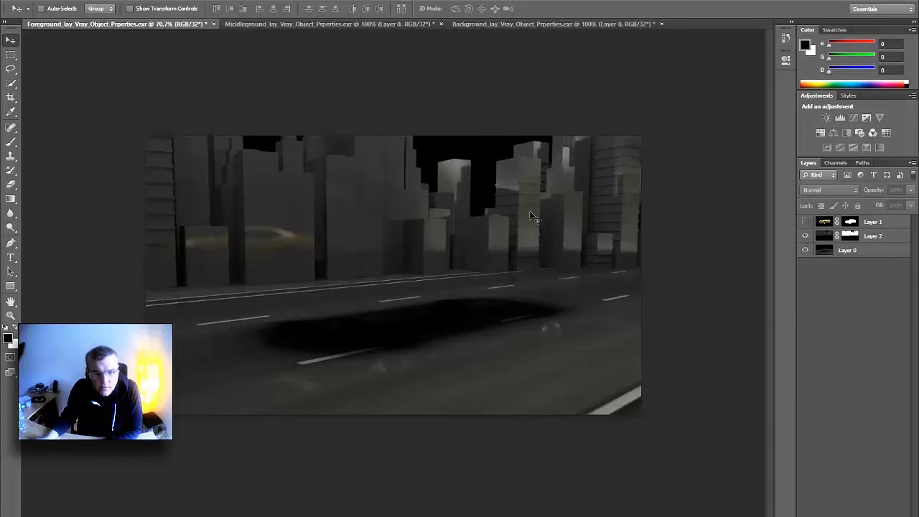
{"action": "left_click", "coordinate": [805, 222]}
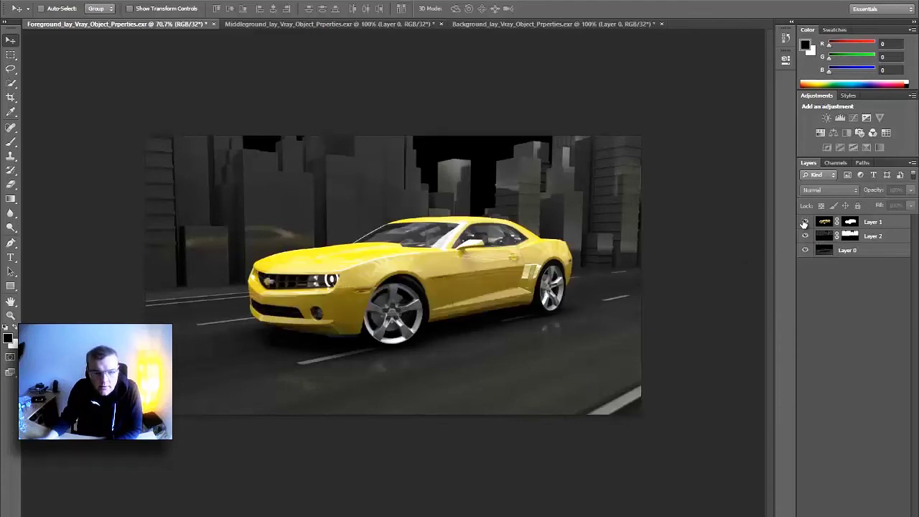
{"action": "left_click_drag", "start_coordinate": [806, 236], "coordinate": [805, 250]}
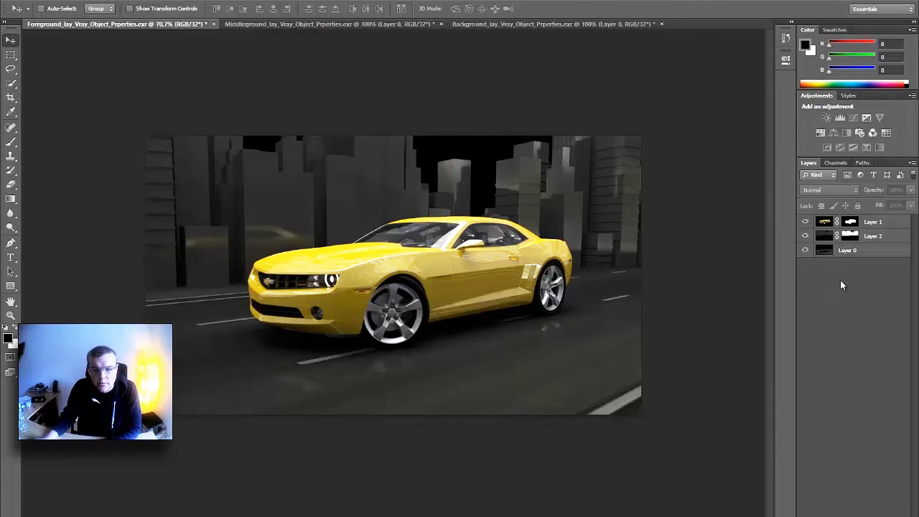
{"action": "left_click", "coordinate": [865, 251]}
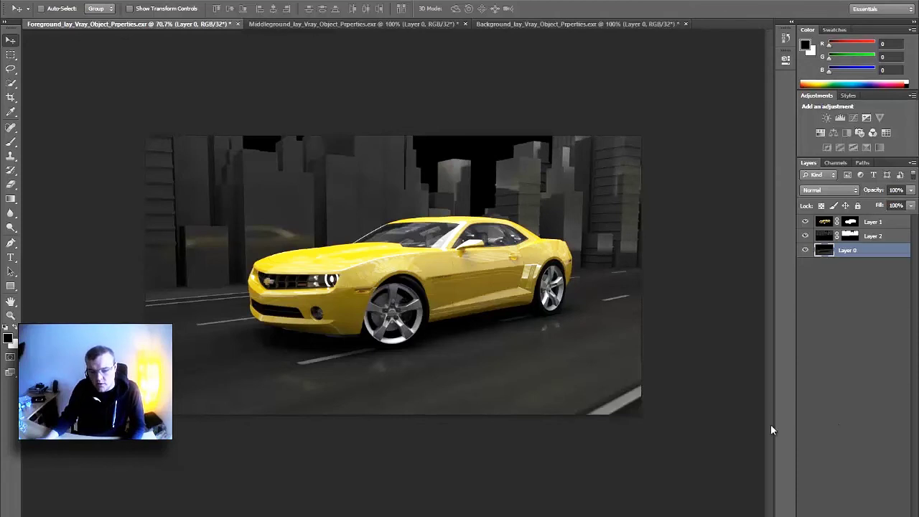
{"action": "left_click", "coordinate": [859, 515]}
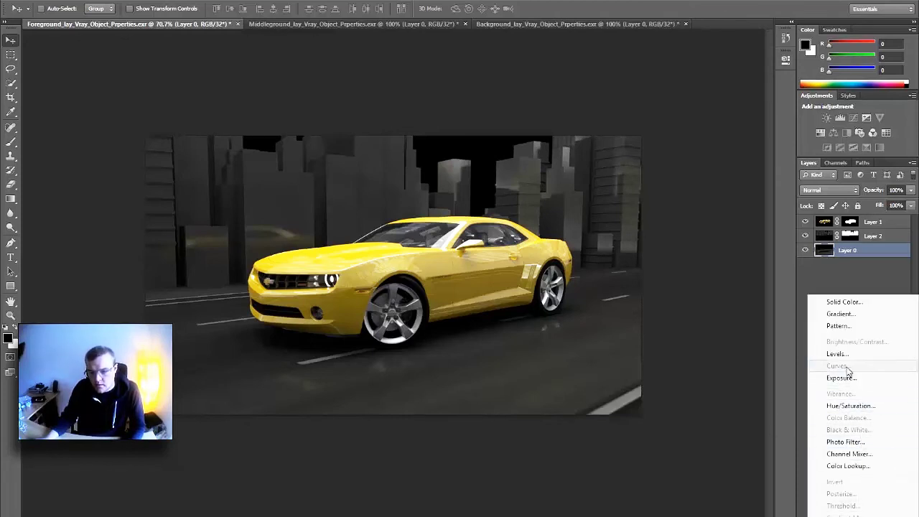
{"action": "left_click", "coordinate": [851, 280]}
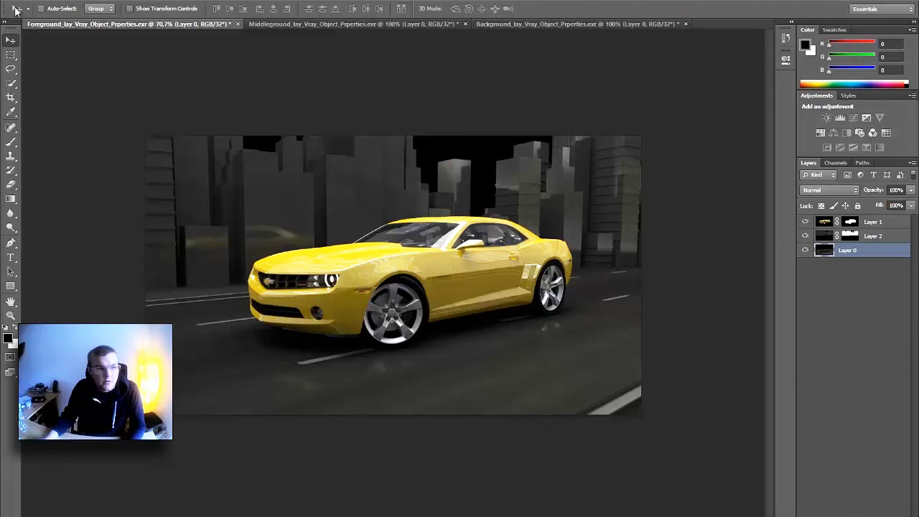
{"action": "left_click", "coordinate": [75, 1]}
{"action": "mouse_move", "coordinate": [162, 7]}
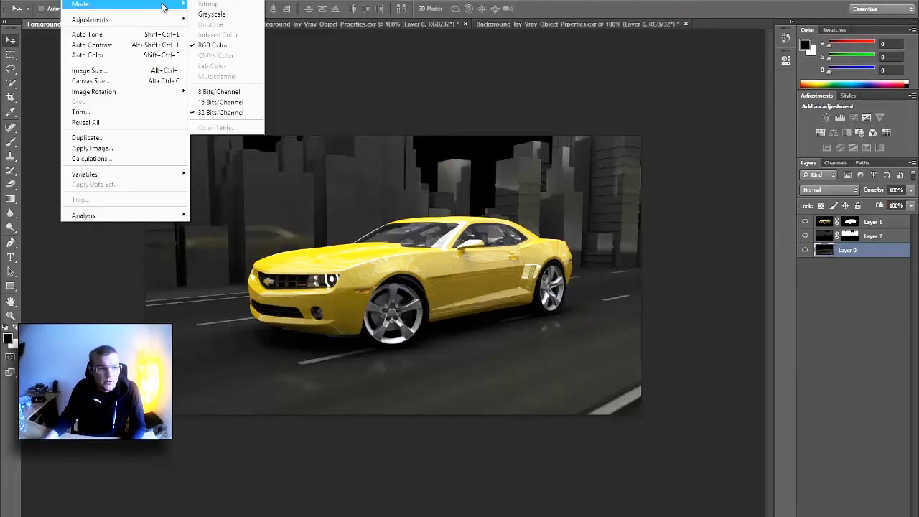
{"action": "left_click", "coordinate": [221, 102]}
{"action": "left_click", "coordinate": [498, 200]}
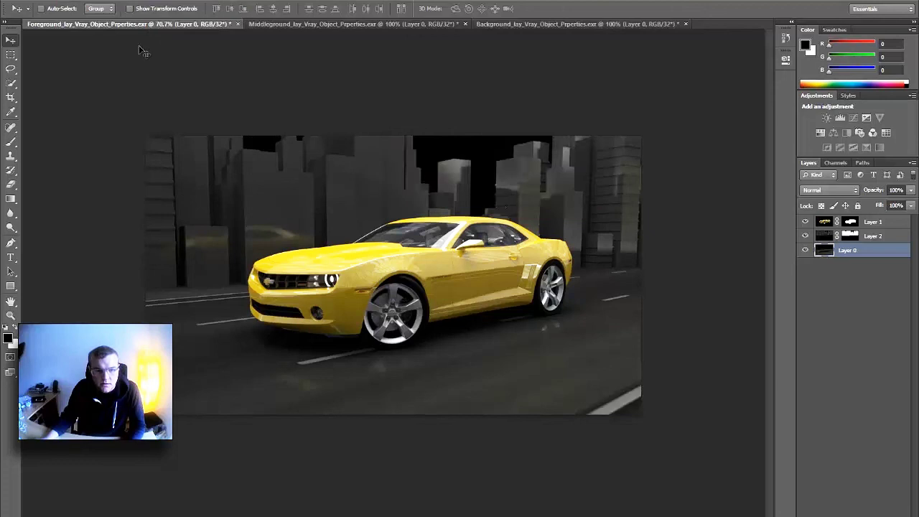
- Convert the Foreground_lay composite to 16 Bits/Channel while keeping its layers separate
{"action": "left_click", "coordinate": [52, 3]}
{"action": "mouse_move", "coordinate": [76, 2]}
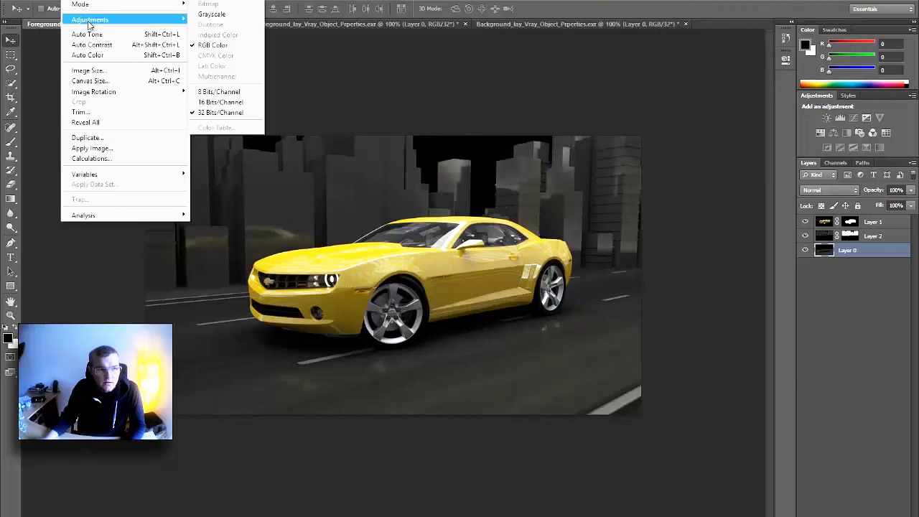
{"action": "mouse_move", "coordinate": [90, 20]}
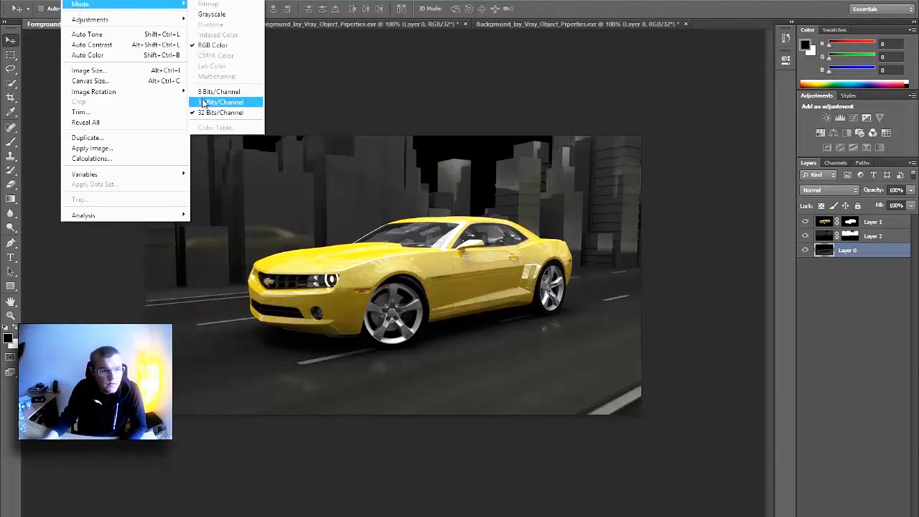
{"action": "left_click", "coordinate": [219, 98]}
{"action": "left_click", "coordinate": [541, 196]}
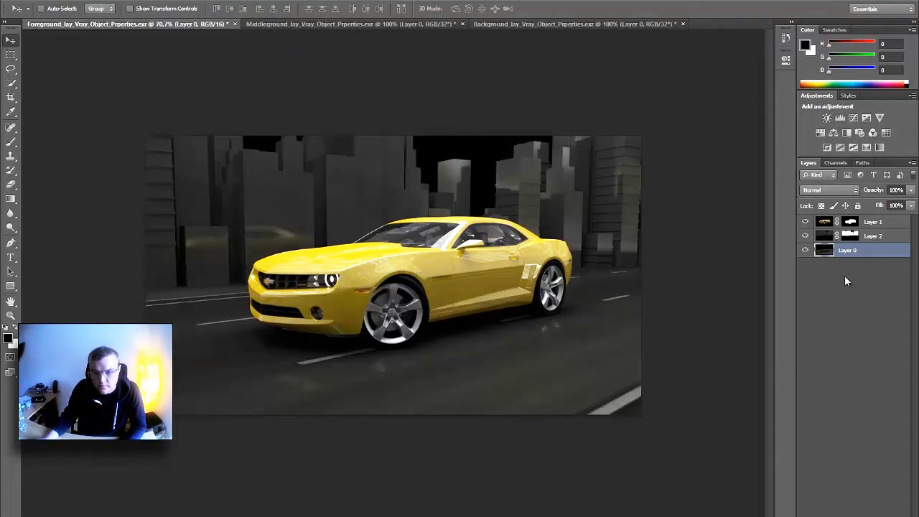
- Add a Curves adjustment above Layer 0 and shape an S-curve with raised highlights and darkened shadows to increase the road's contrast
{"action": "left_click", "coordinate": [880, 502]}
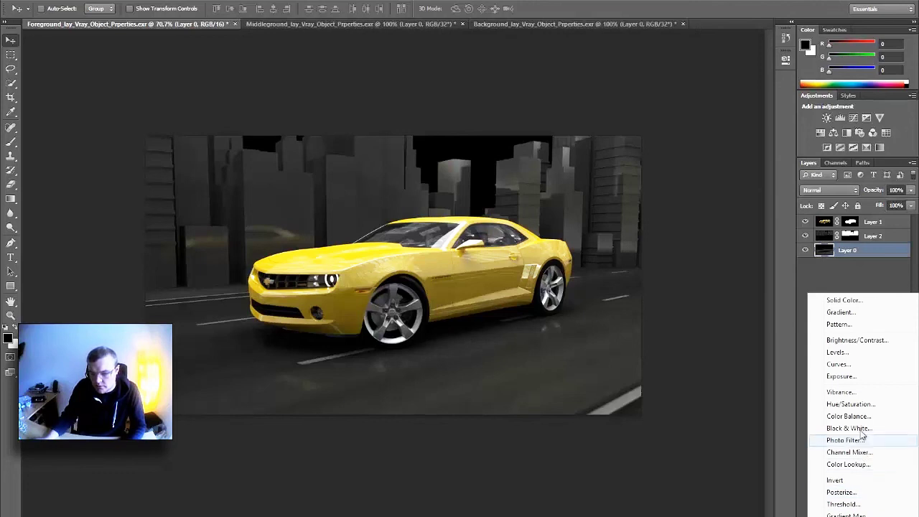
{"action": "left_click", "coordinate": [837, 364]}
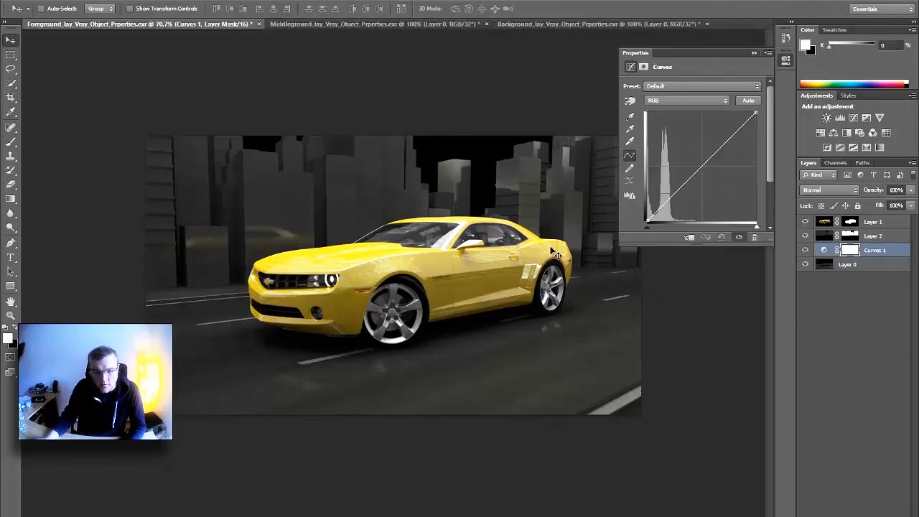
{"action": "mouse_move", "coordinate": [693, 184]}
{"action": "left_mouse_down"}
{"action": "mouse_move", "coordinate": [686, 189]}
{"action": "mouse_move", "coordinate": [677, 157]}
{"action": "mouse_move", "coordinate": [693, 176]}
{"action": "left_mouse_up"}
{"action": "left_click_drag", "start_coordinate": [725, 144], "coordinate": [725, 127]}
{"action": "mouse_move", "coordinate": [693, 176]}
{"action": "left_mouse_down"}
{"action": "mouse_move", "coordinate": [696, 186]}
{"action": "mouse_move", "coordinate": [688, 183]}
{"action": "left_mouse_up"}
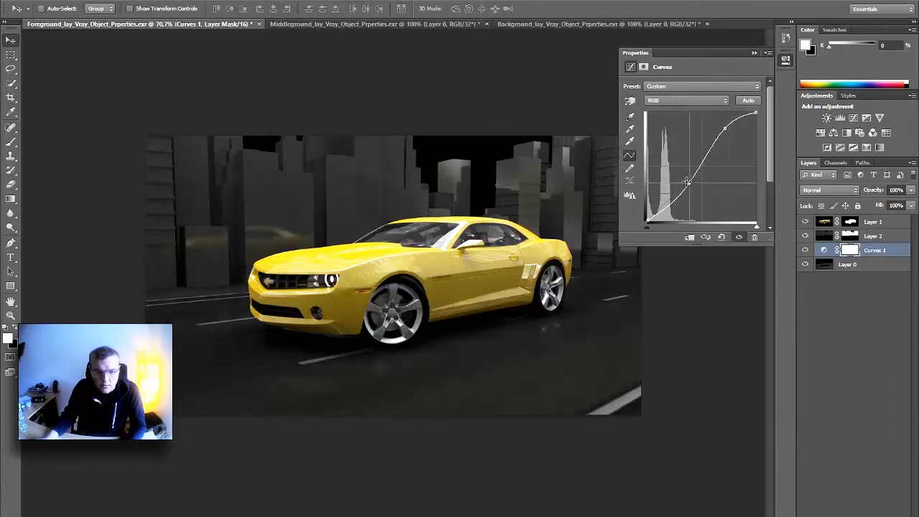
{"action": "left_click", "coordinate": [785, 61]}
- Check Layer 2's visibility and clip the Curves 1 adjustment to Layer 0 so it affects only the road
{"action": "left_click", "coordinate": [805, 236]}
{"action": "left_click", "coordinate": [804, 235]}
{"action": "left_click", "coordinate": [823, 240]}
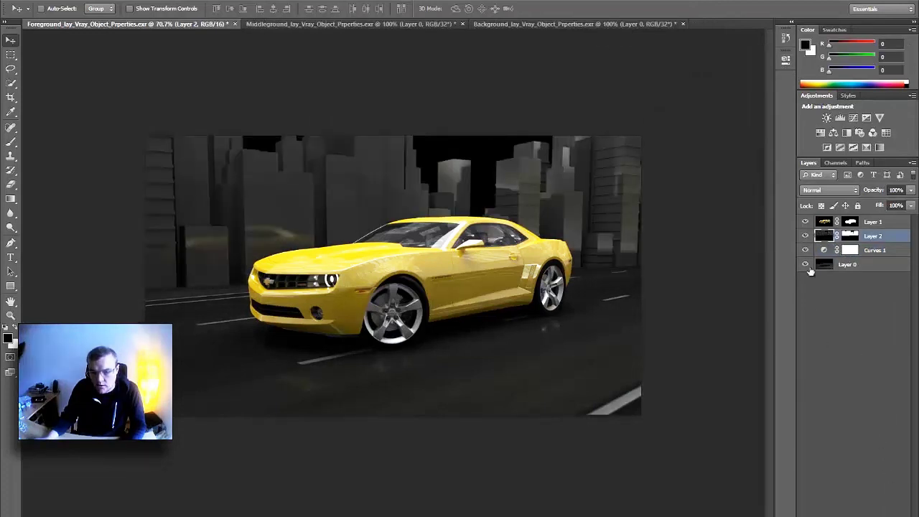
{"action": "left_click", "coordinate": [825, 245]}
{"action": "key", "text": "ctrl+alt+g"}
- Add a Curves adjustment above Layer 2, clipped to that layer, and adjust the upper part of its RGB curve
{"action": "left_click", "coordinate": [827, 240]}
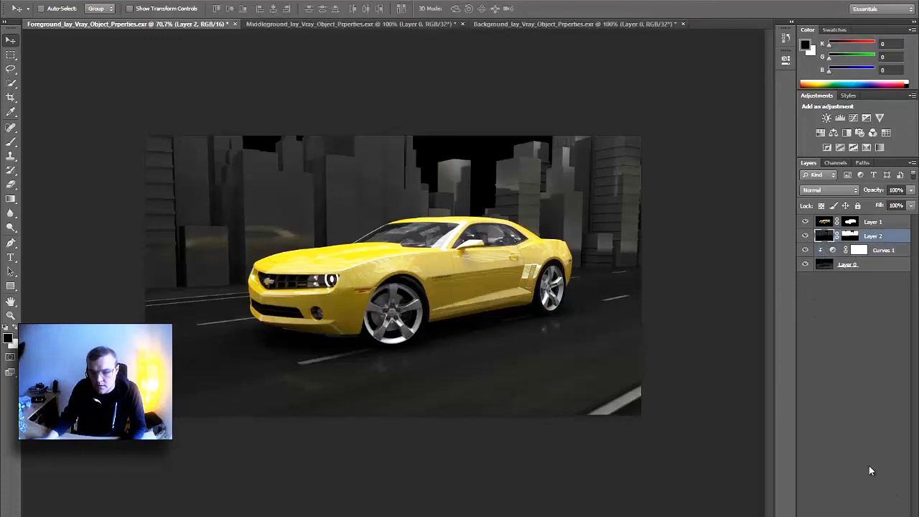
{"action": "left_click", "coordinate": [860, 514]}
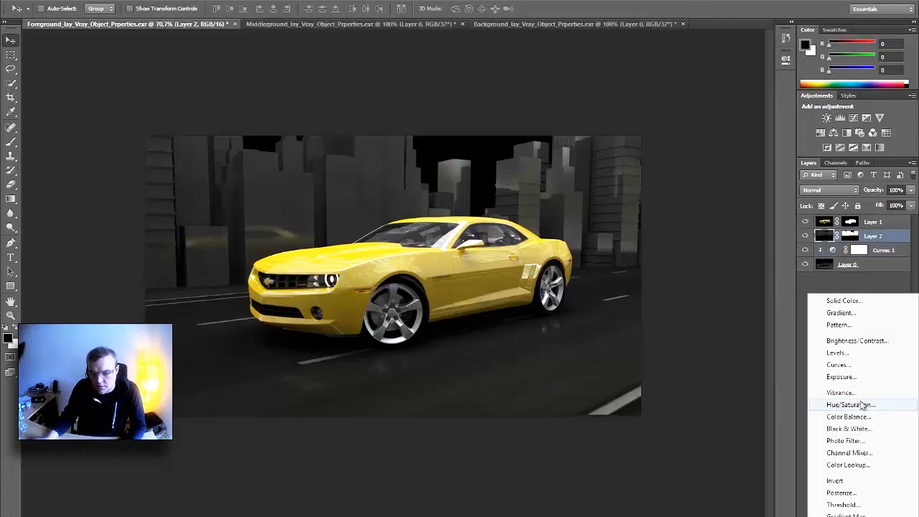
{"action": "left_click", "coordinate": [839, 365]}
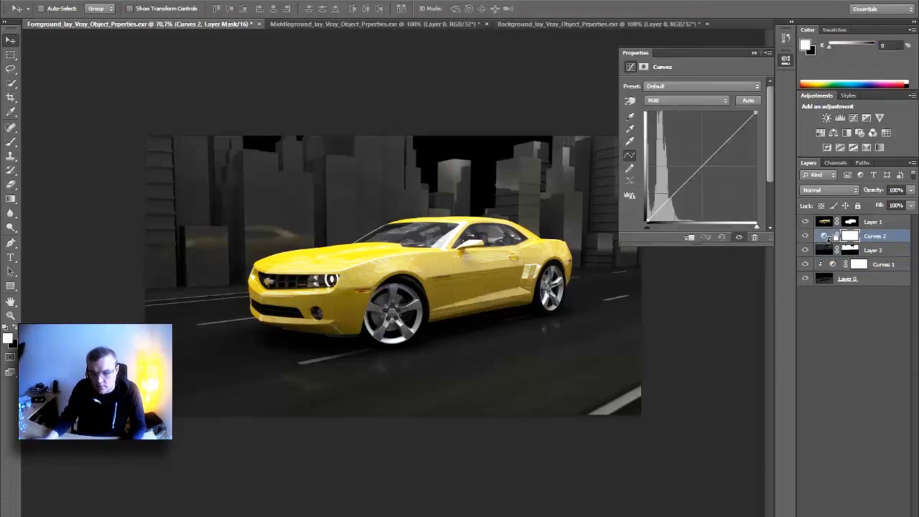
{"action": "left_click", "coordinate": [689, 236]}
{"action": "mouse_move", "coordinate": [711, 156]}
{"action": "left_mouse_down"}
{"action": "mouse_move", "coordinate": [703, 129]}
{"action": "mouse_move", "coordinate": [720, 159]}
{"action": "mouse_move", "coordinate": [724, 152]}
{"action": "left_mouse_up"}
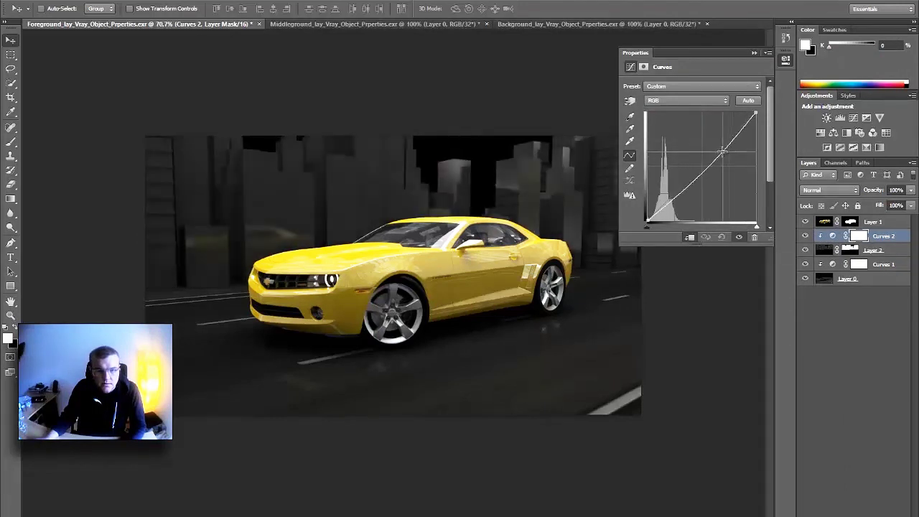
- Raise the Red channel curve in Curves 2 to tint the city buildings reddish, and deselect the layer
{"action": "left_click", "coordinate": [693, 102]}
{"action": "left_click", "coordinate": [673, 122]}
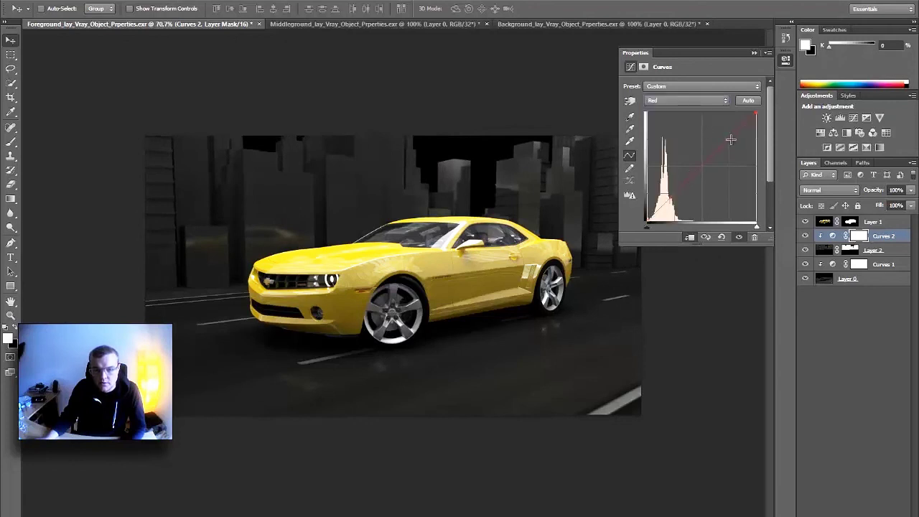
{"action": "left_click_drag", "start_coordinate": [726, 141], "coordinate": [721, 130]}
{"action": "left_click", "coordinate": [718, 349]}
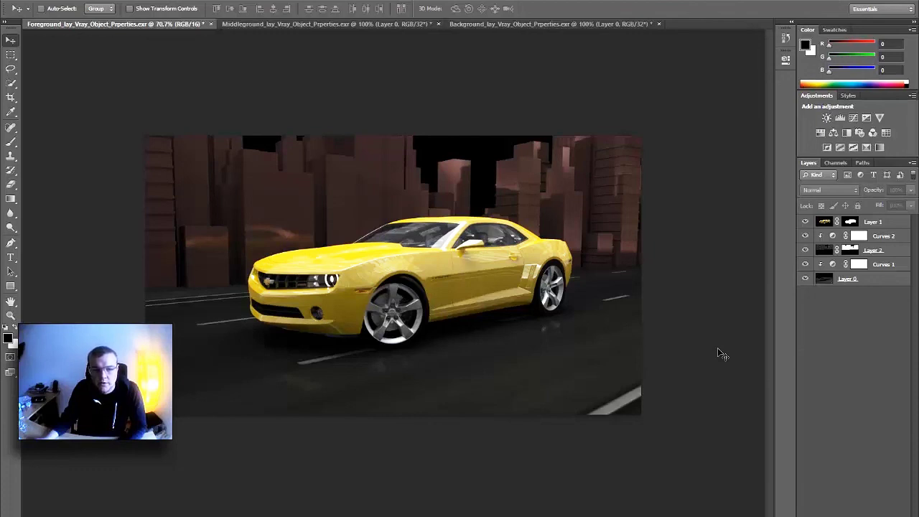
- Isolate Layer 1 to inspect the car on its own, and turn the other layers back on
{"action": "left_click", "coordinate": [805, 222], "text": "alt"}
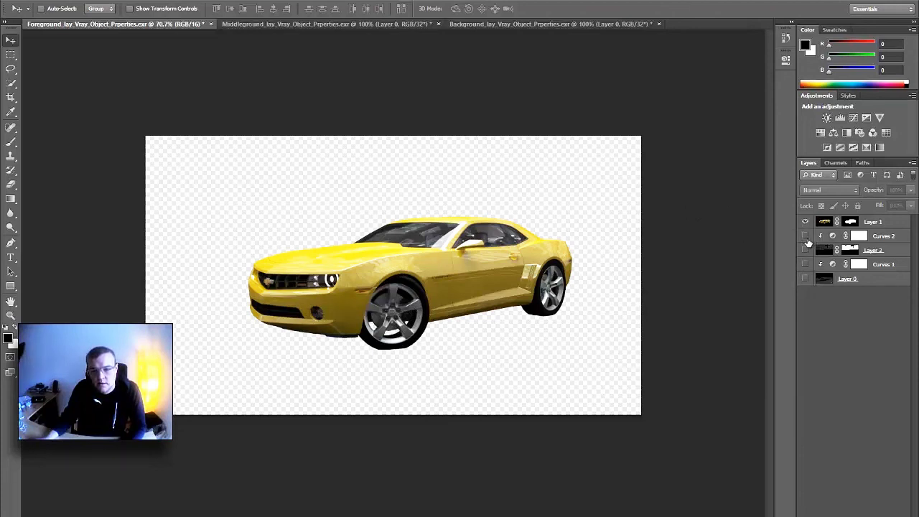
{"action": "left_click_drag", "start_coordinate": [805, 237], "coordinate": [805, 280]}
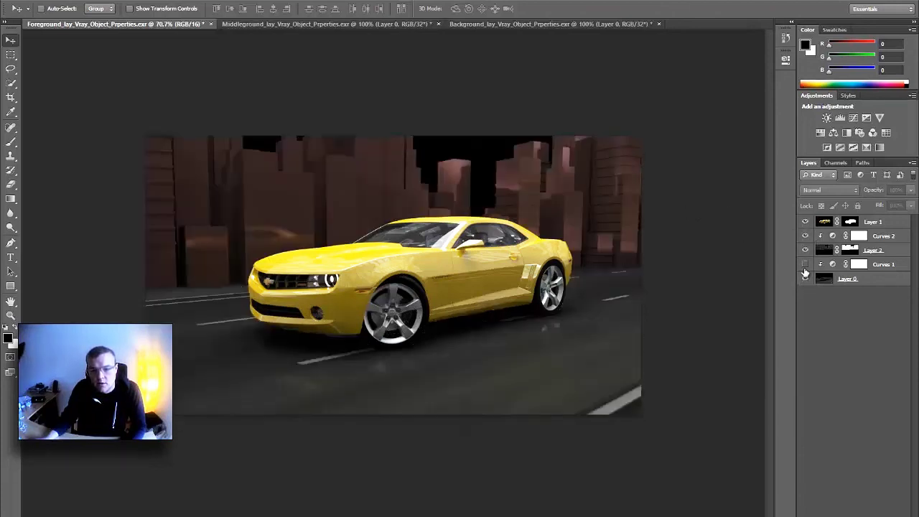